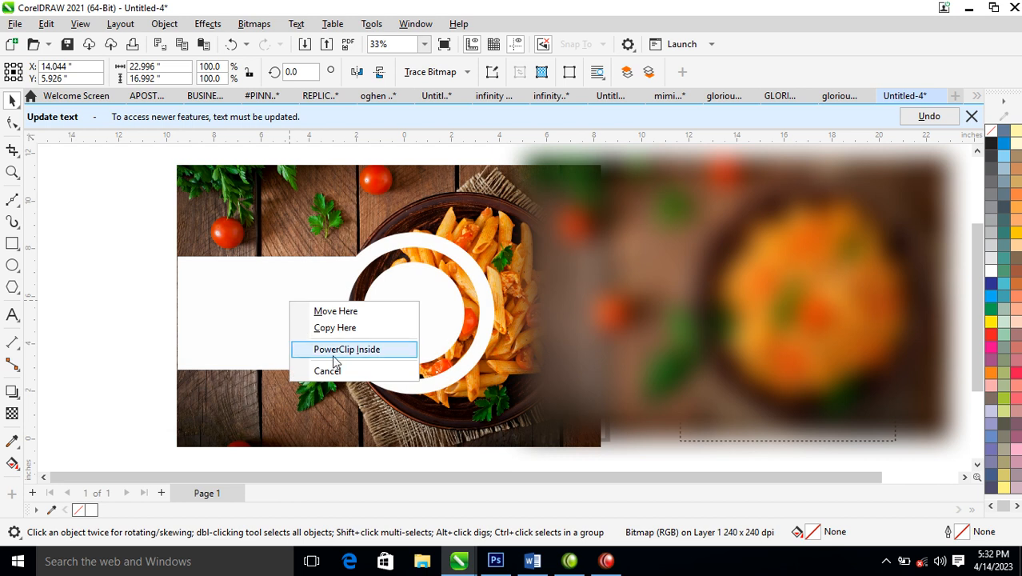
Step: PowerClip the blurred food photo inside the white bar-and-ring shape and reposition the photo so it covers the whole shape
click(349, 349)
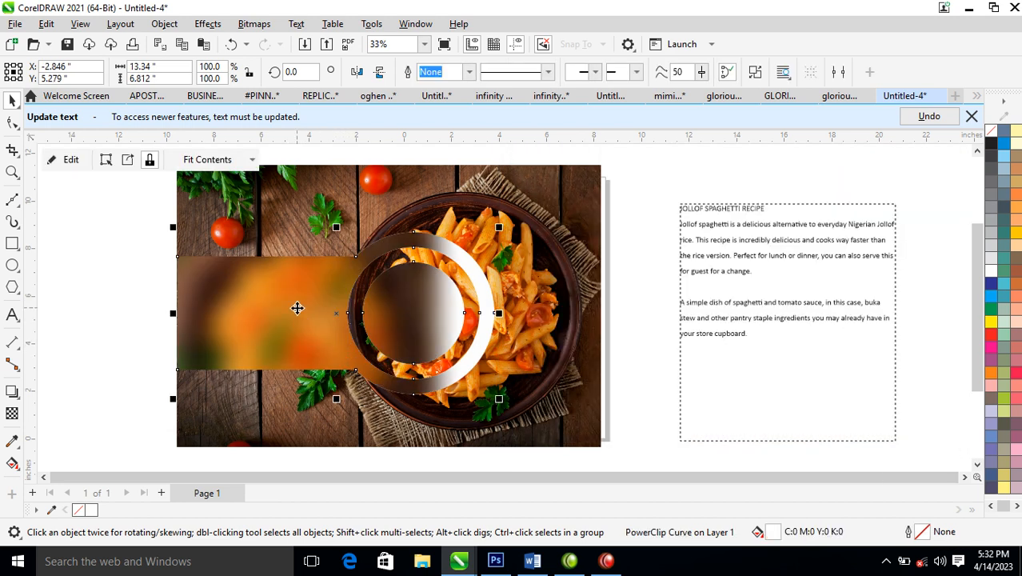
drag(297, 308, 339, 311)
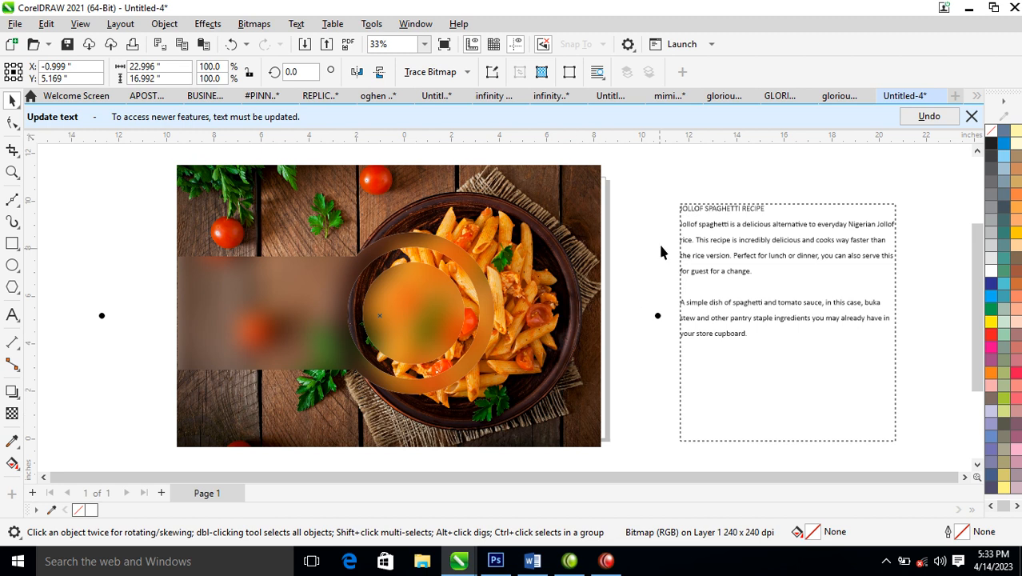
key(Tab)
key(Tab)
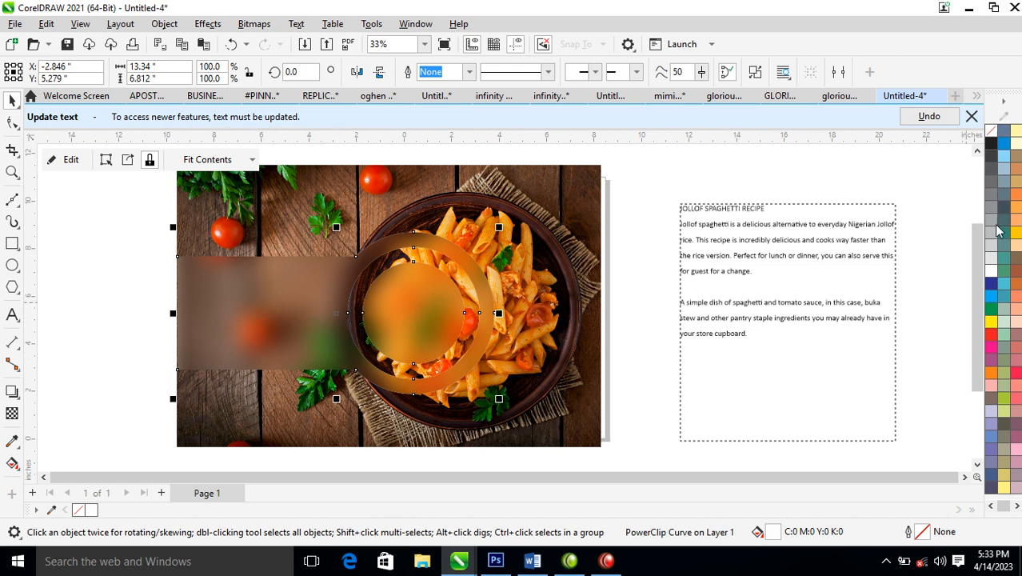
Step: Give the clipped bar-and-ring shape a white outline with a width of 0.1 pt
right_click(993, 272)
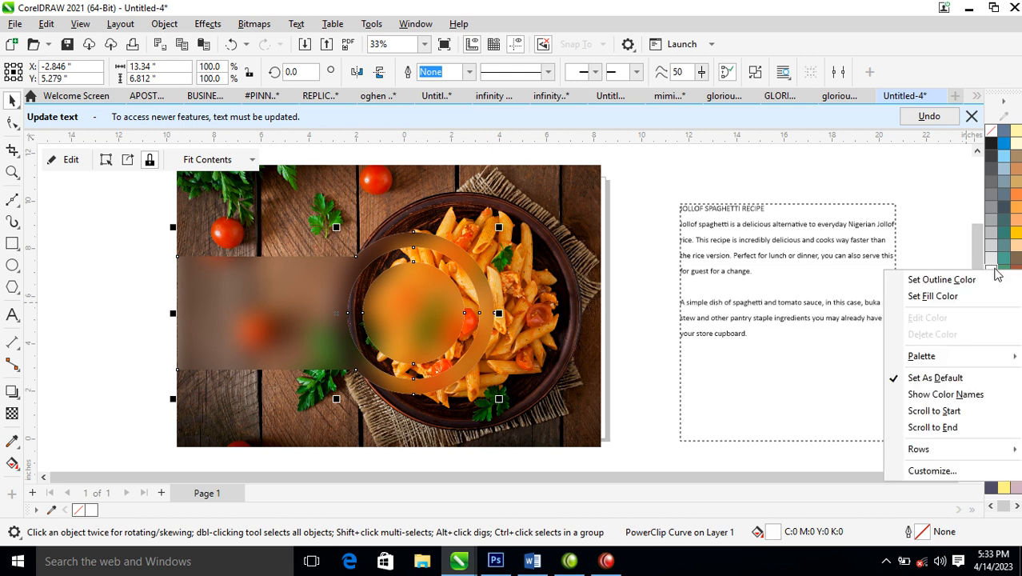
click(942, 279)
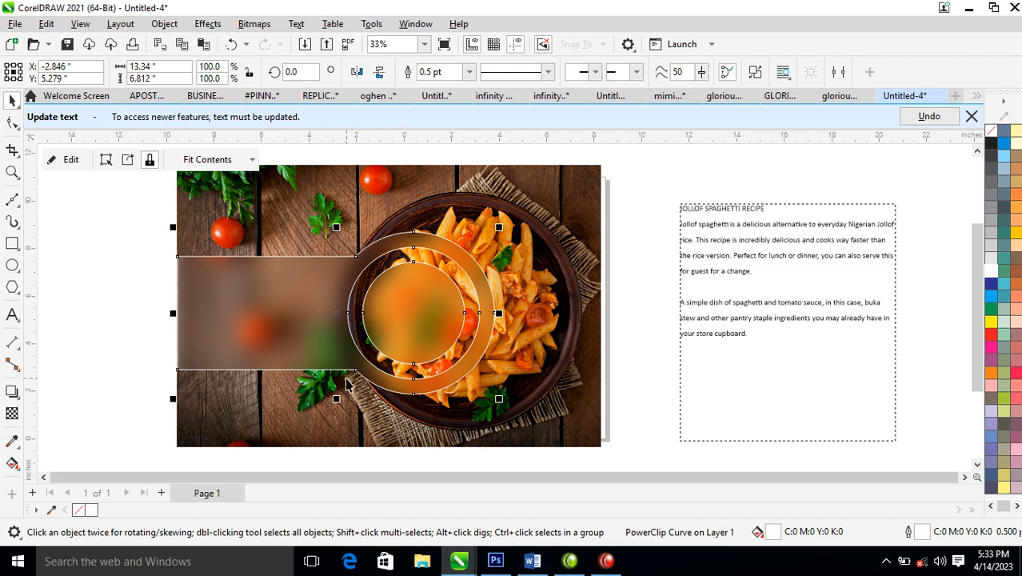
key(F12)
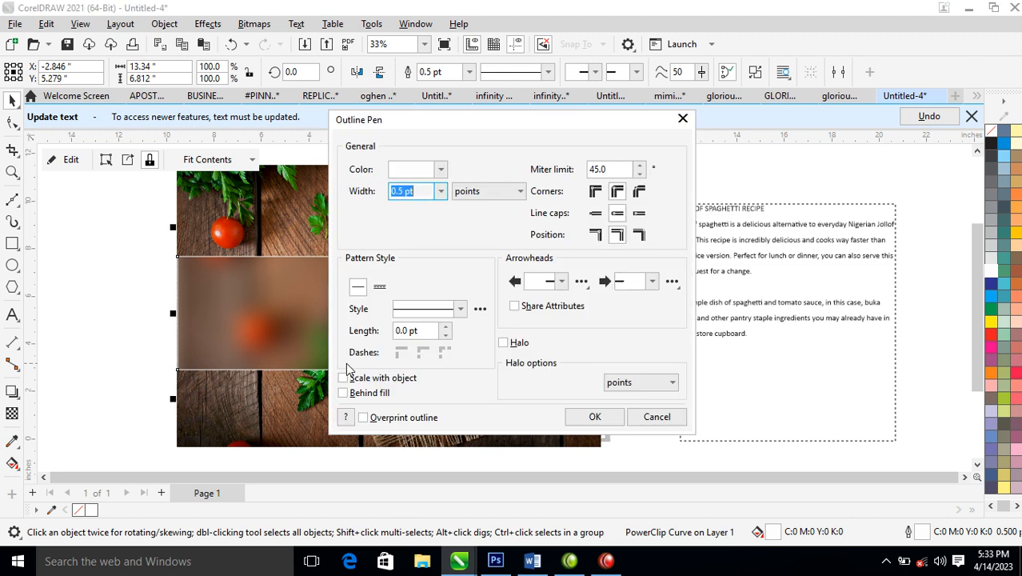
click(403, 190)
key(Return)
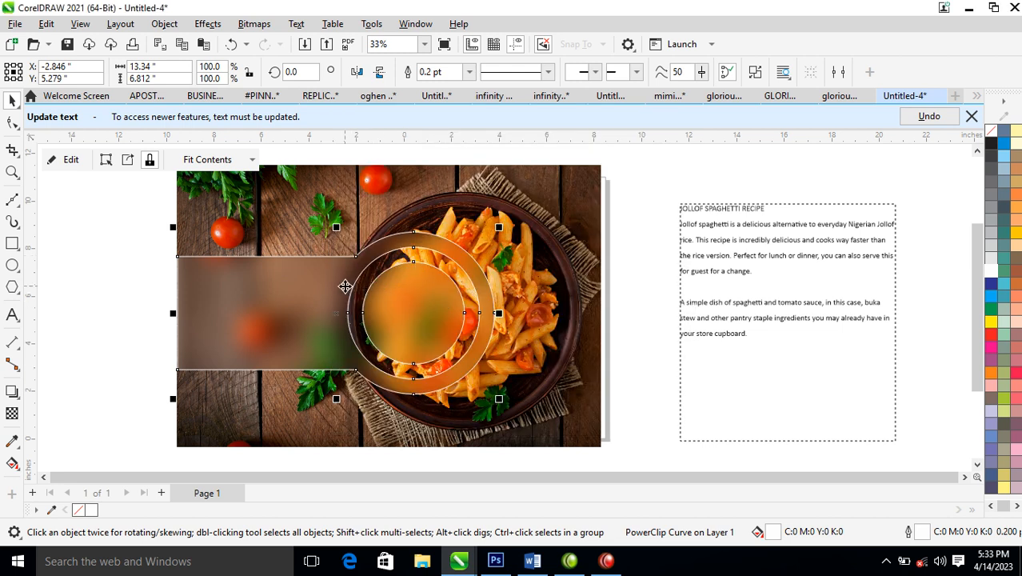
key(F12)
click(404, 189)
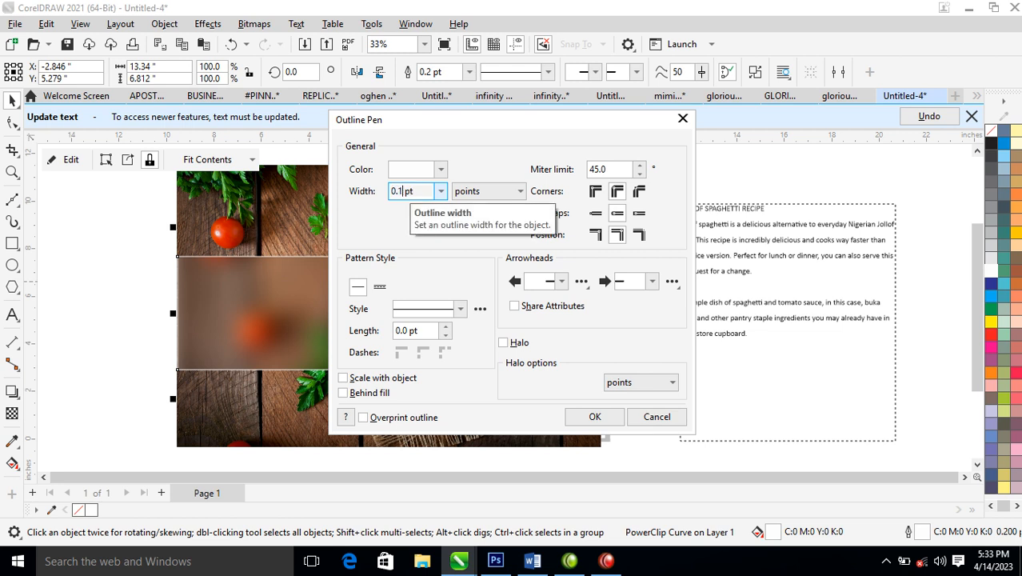
key(Return)
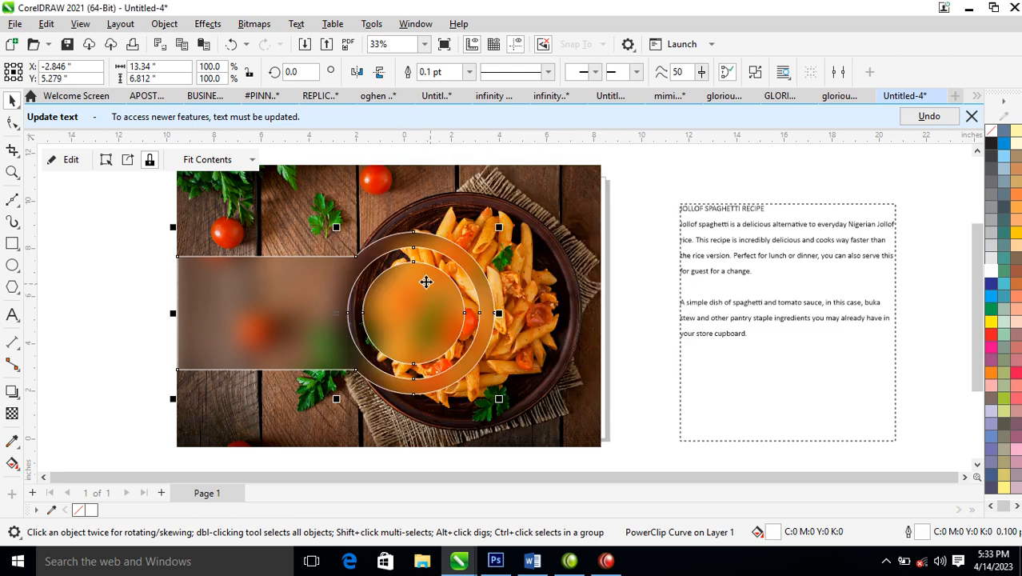
Step: Remove the outline from the clipped bar-and-ring shape
key(z)
drag(84, 209, 662, 395)
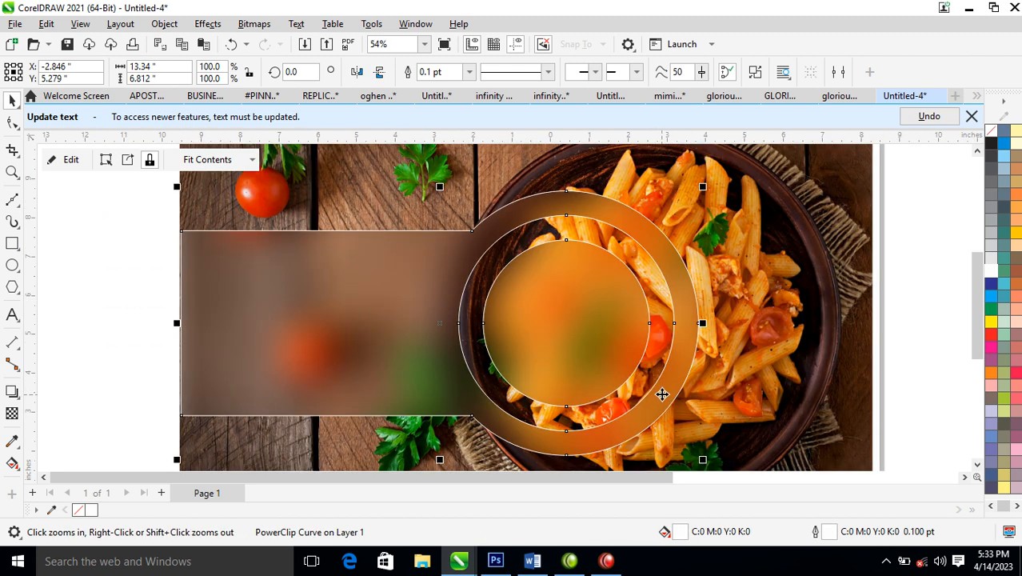
right_click(995, 136)
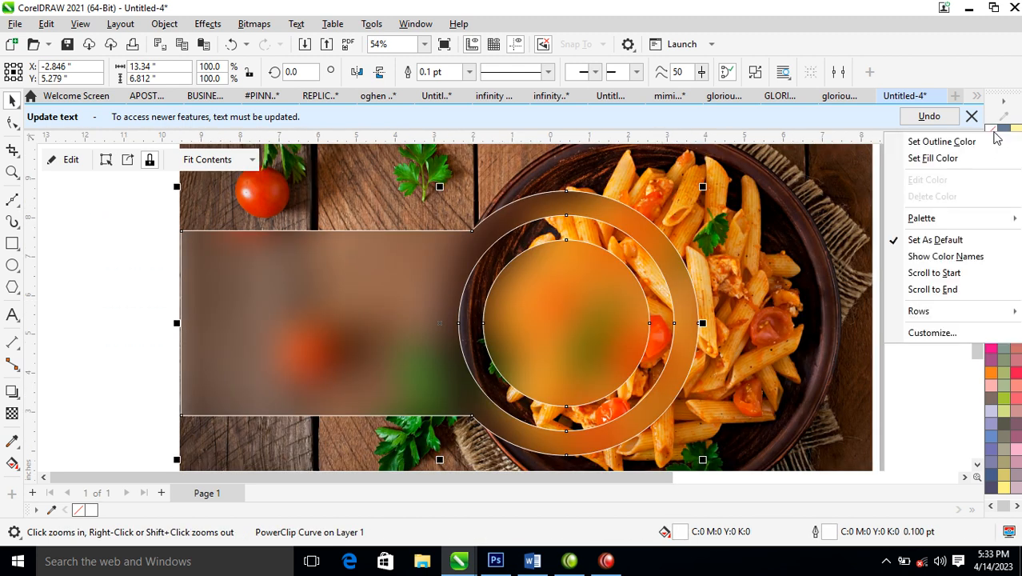
click(970, 144)
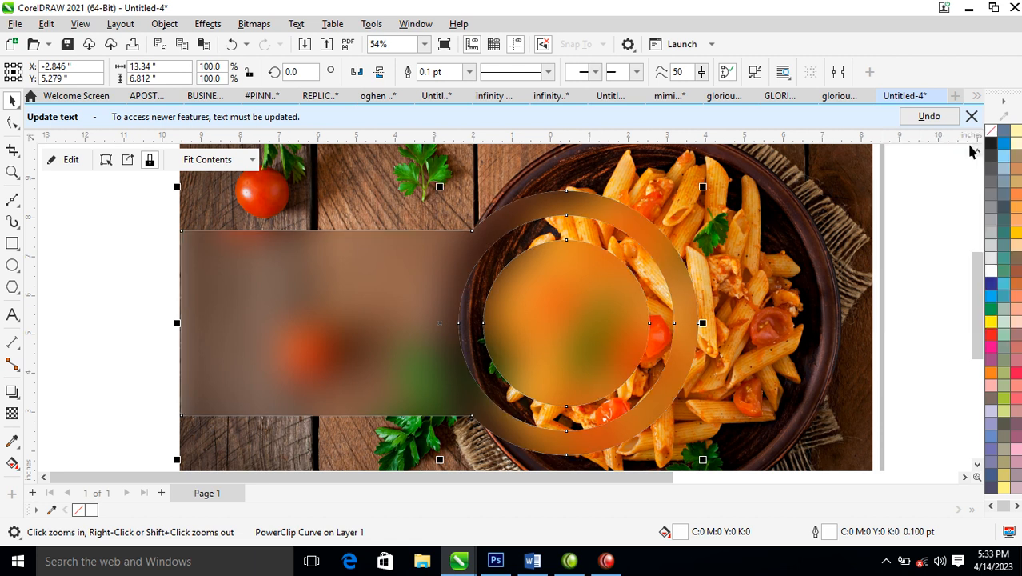
Step: Draw a circle about 4.66 in across over the blurred bar's upper edge, filled white and without an outline
key(space)
scroll(508, 332, down, 2)
scroll(506, 308, down, 1)
key(z)
drag(338, 201, 762, 394)
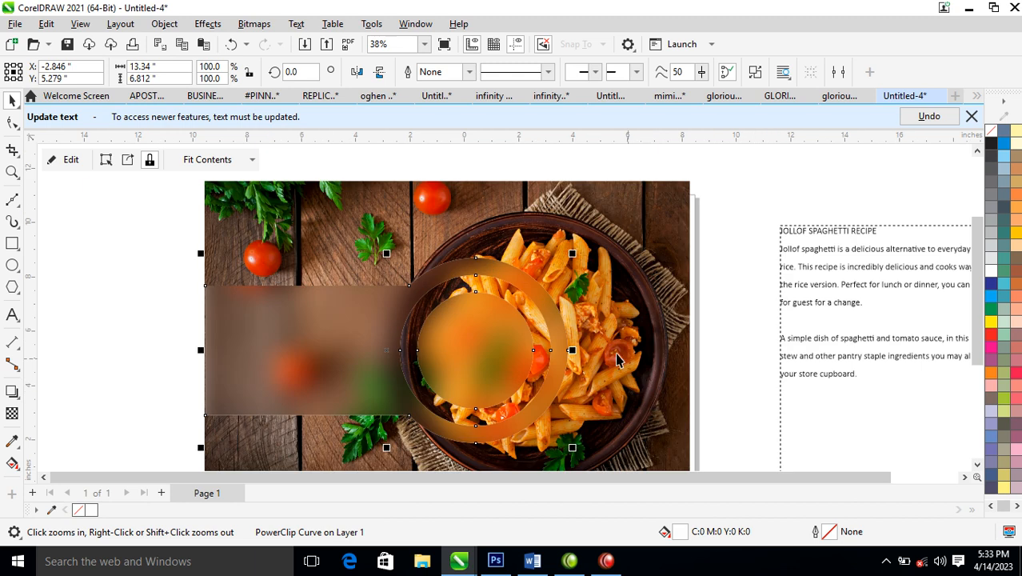
click(12, 266)
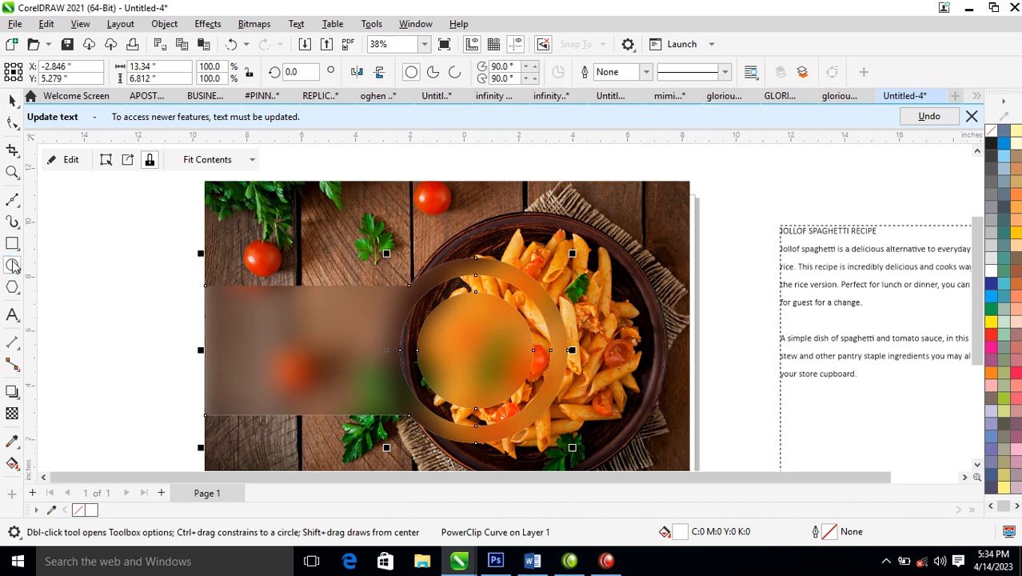
drag(291, 223, 419, 323)
click(992, 272)
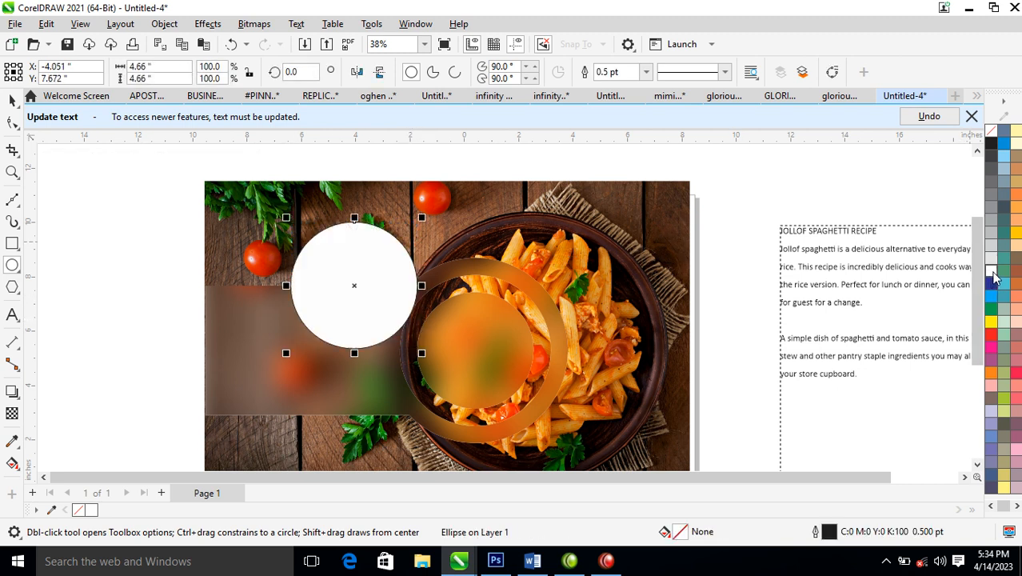
right_click(991, 134)
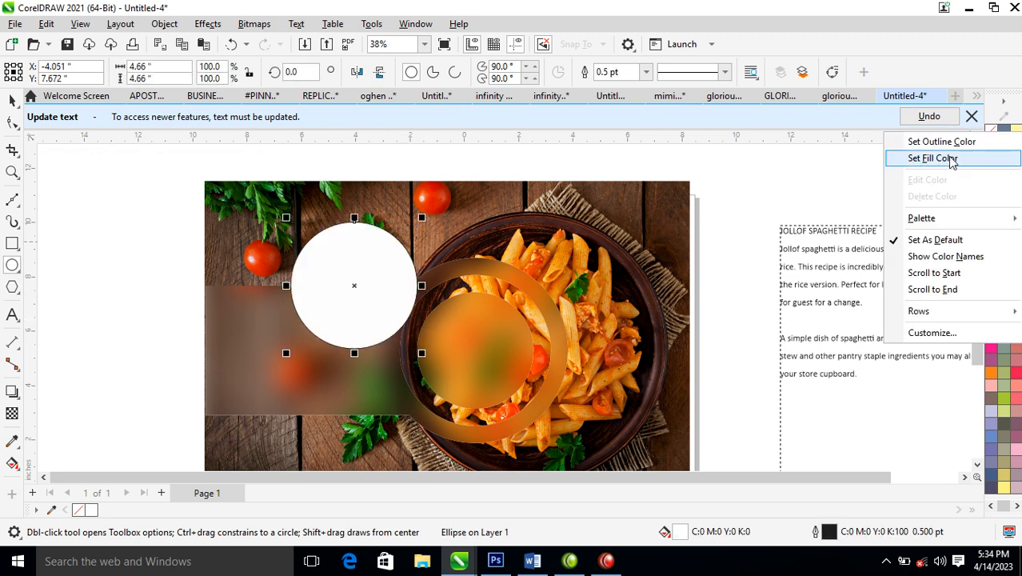
click(961, 142)
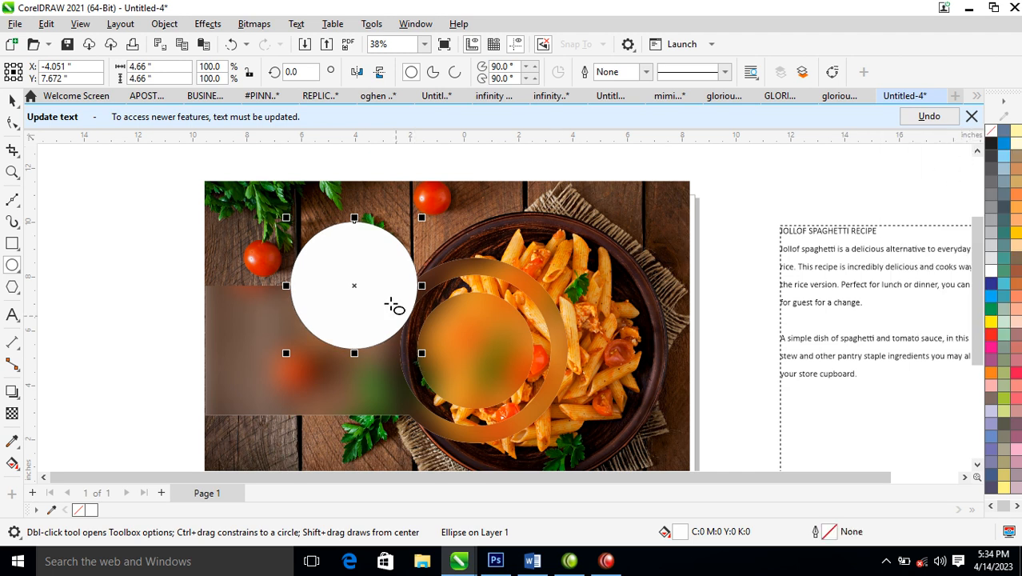
Step: Convert the white circle to a 300 dpi CMYK bitmap with anti-aliasing and a transparent background
click(264, 26)
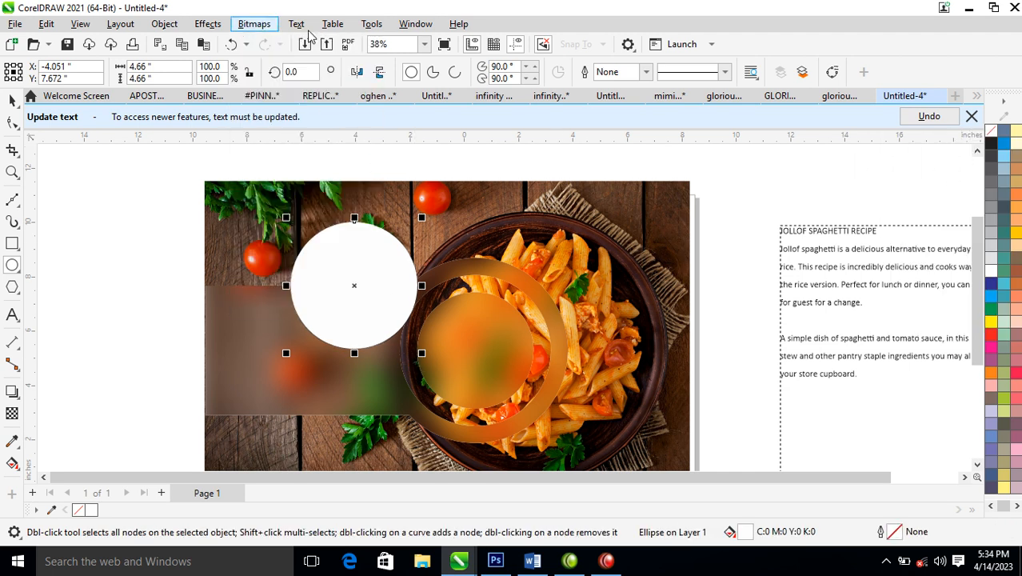
click(284, 43)
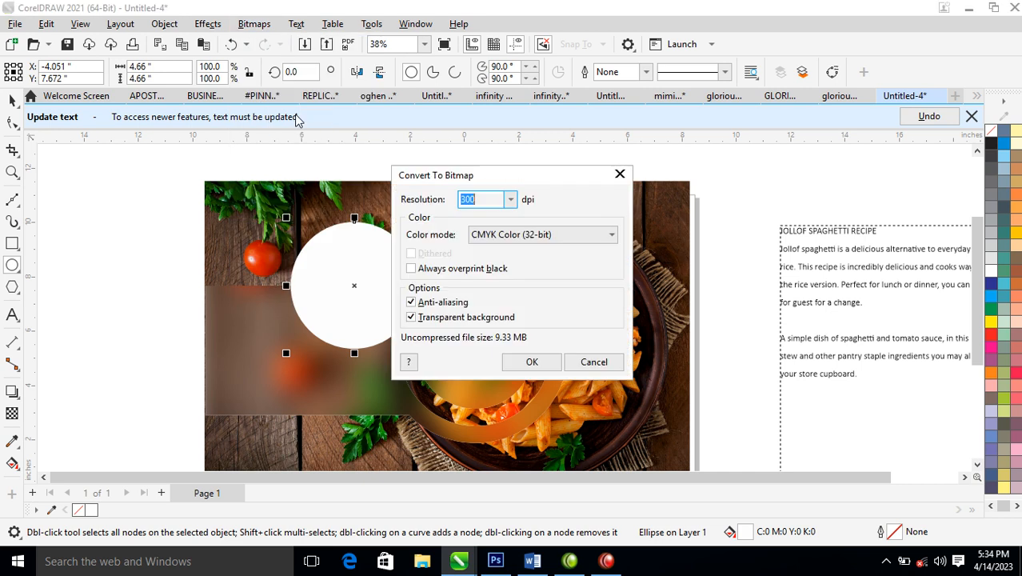
click(530, 362)
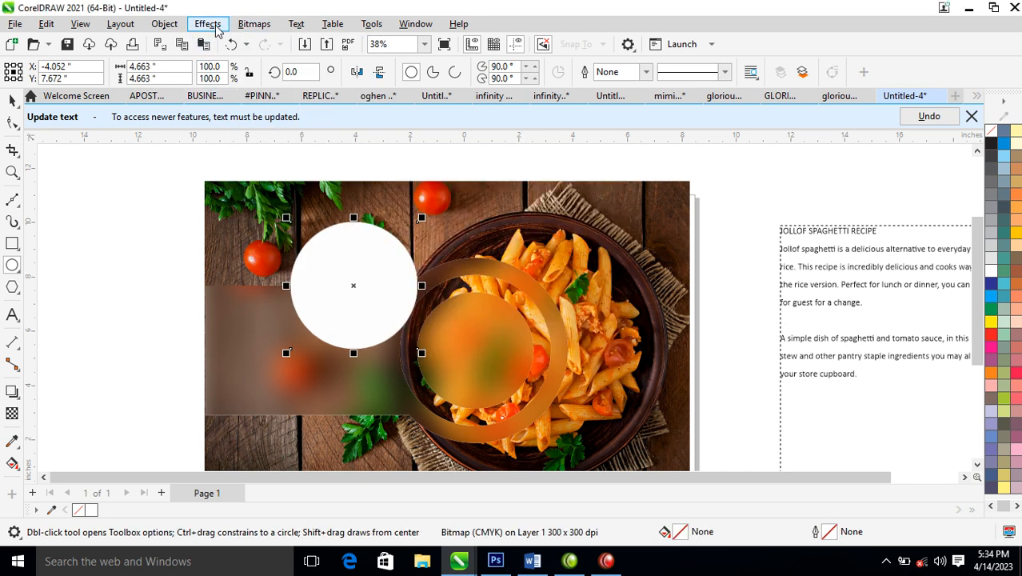
Step: Apply a Feather blur to the circle bitmap with a width of 740 in Curved mode
click(207, 24)
mouse_move(240, 116)
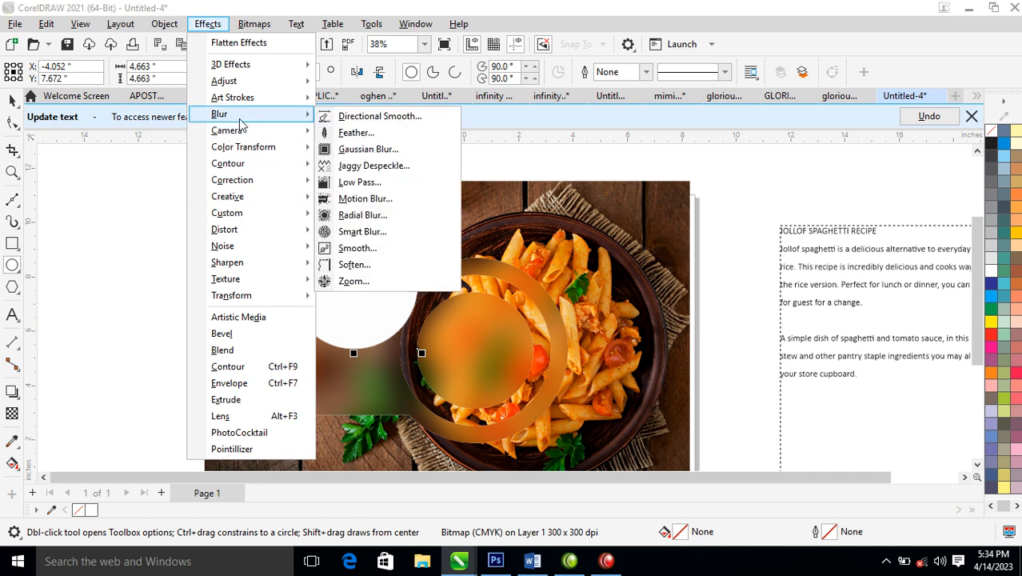
click(355, 132)
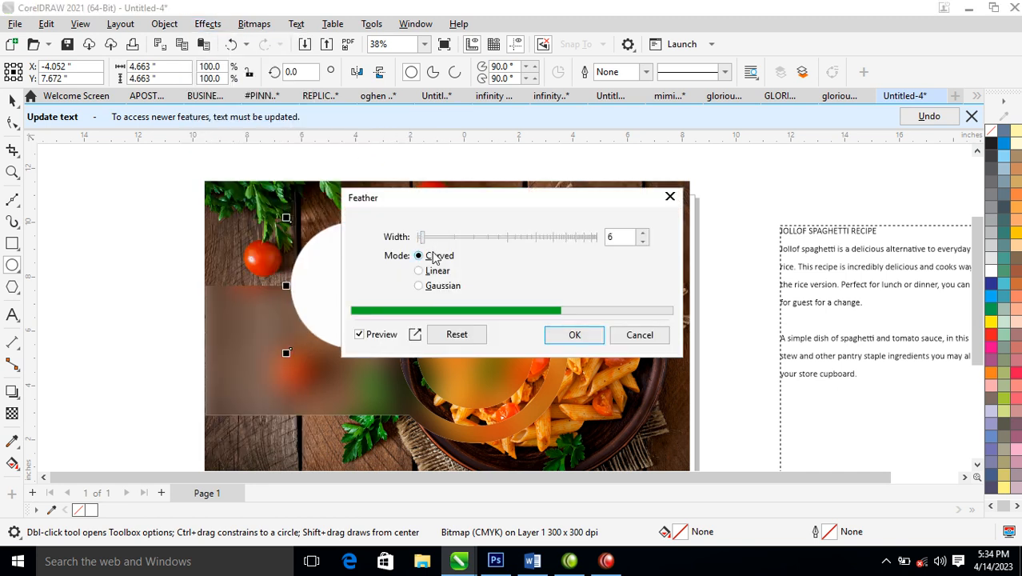
mouse_move(538, 238)
mouse_down()
mouse_move(582, 243)
mouse_move(555, 238)
mouse_up()
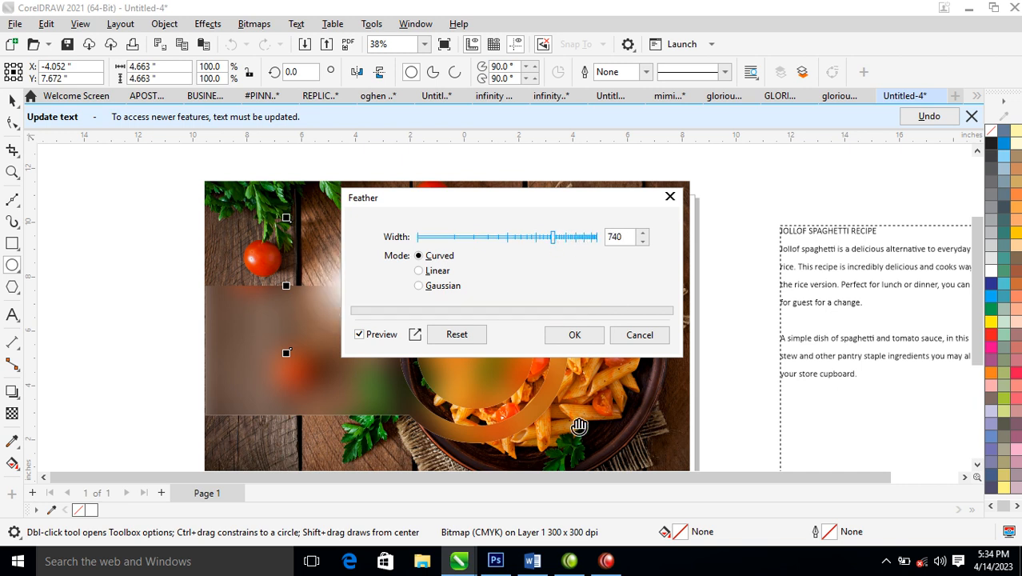
click(580, 339)
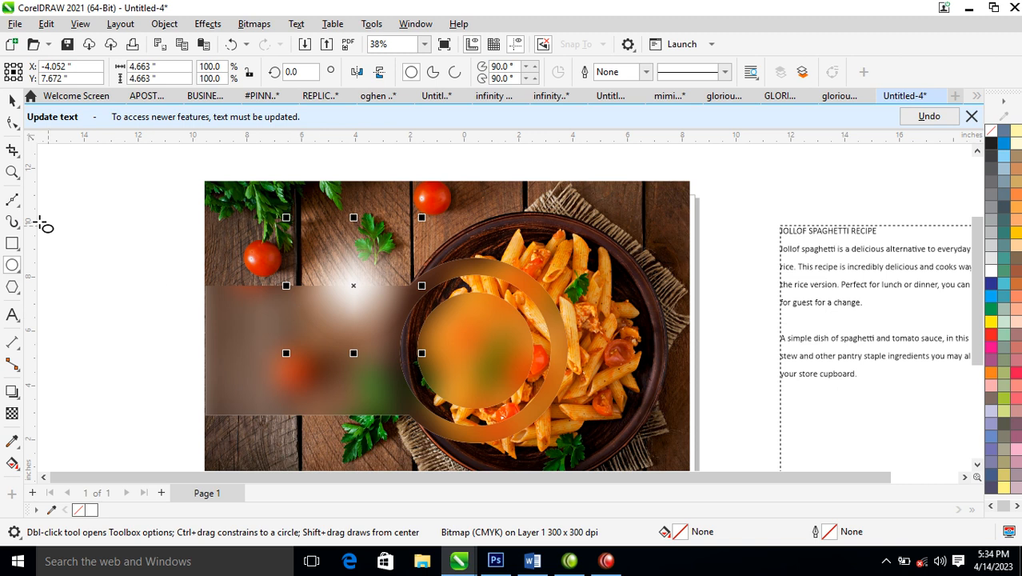
Step: Create from the white glow a smaller concentric copy about 2.46 in across and a flattened streak about 9.79 × 0.86 in
click(12, 100)
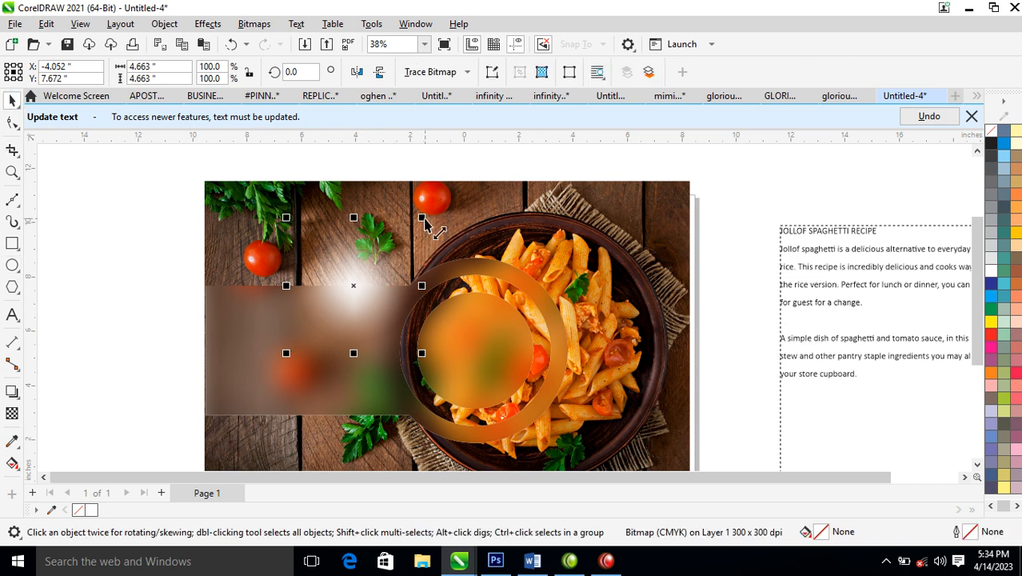
drag(422, 217, 406, 256)
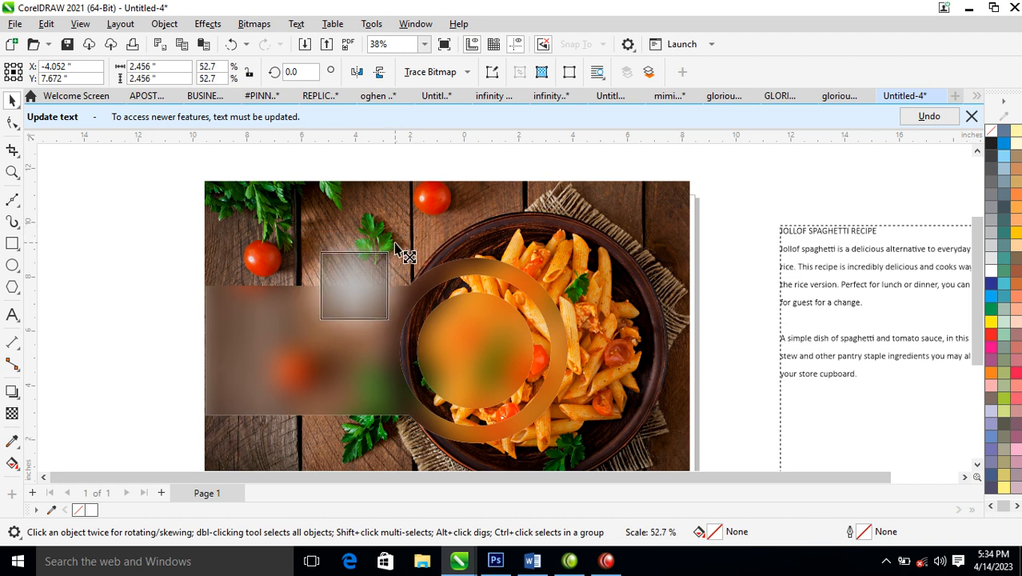
right_click(398, 251)
key(Escape)
key(ctrl+z)
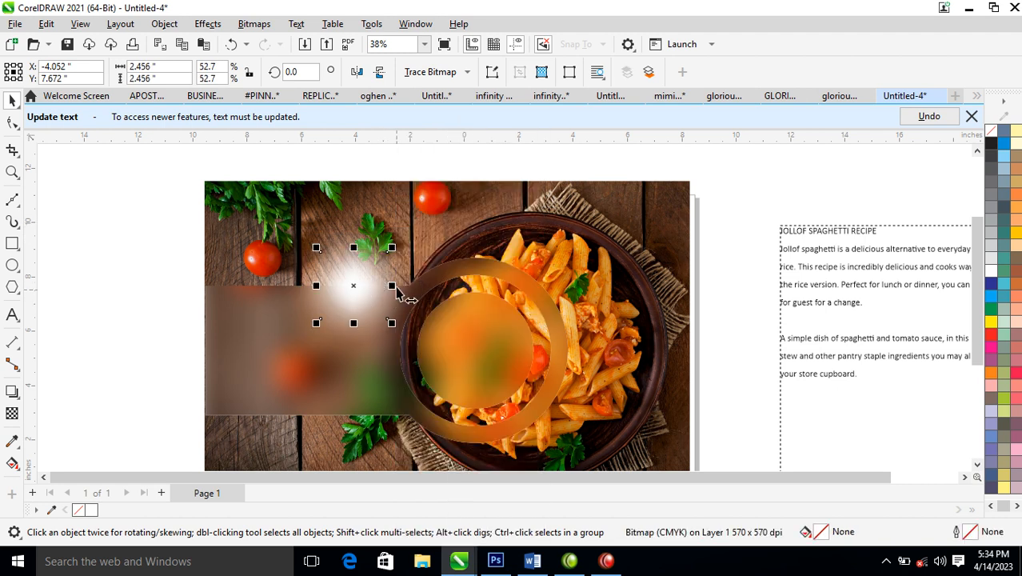
drag(354, 217, 355, 270)
drag(419, 291, 490, 287)
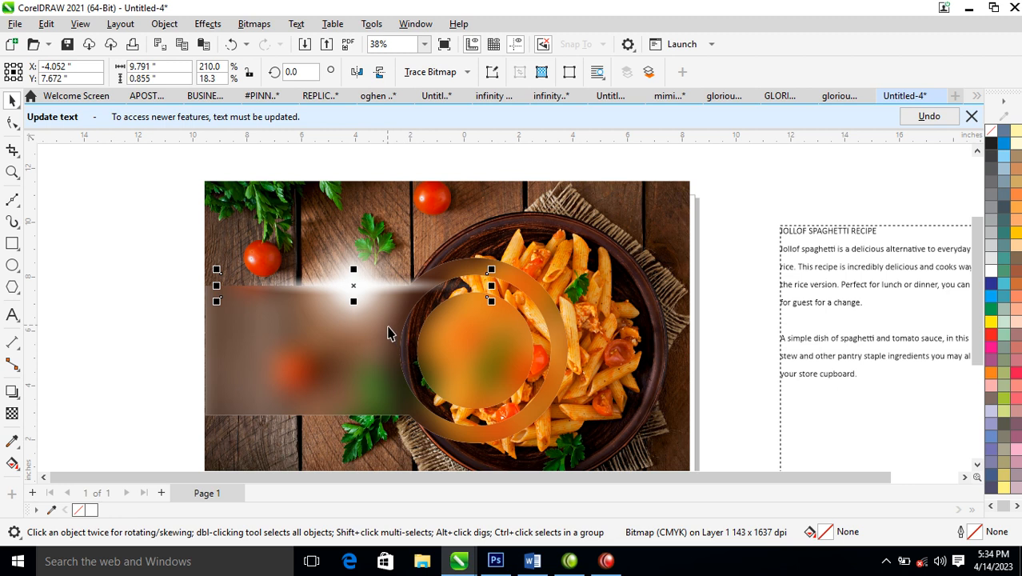
Step: Scale all three glow pieces together to about 4.06 in wide and shift them left along the bar's upper edge
drag(172, 212, 560, 357)
drag(493, 218, 414, 214)
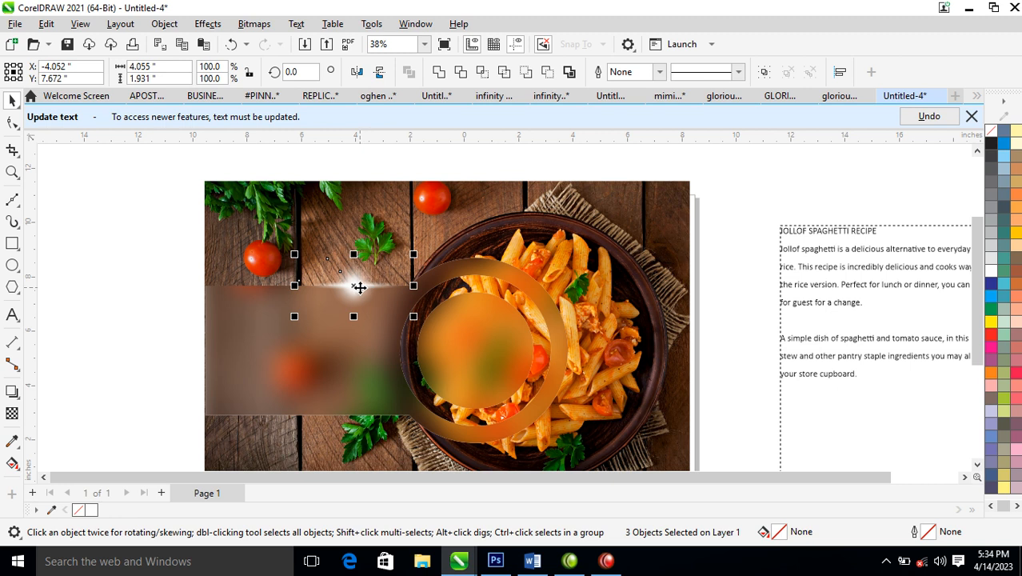
drag(359, 287, 310, 288)
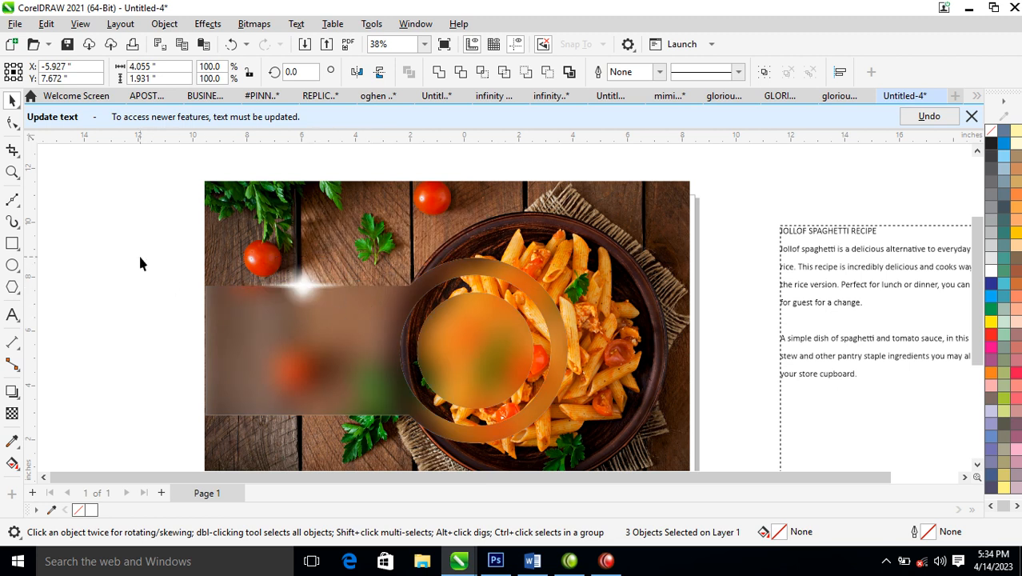
Step: Delete the two round glows, keeping only the thin horizontal streak on the bar's upper edge
click(142, 262)
click(301, 294)
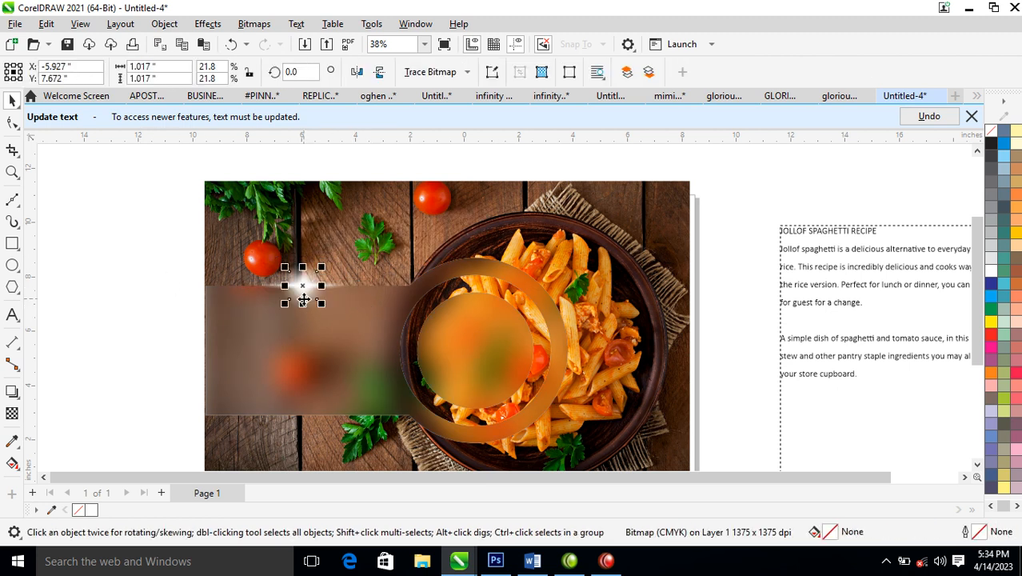
key(Escape)
click(310, 288)
key(Escape)
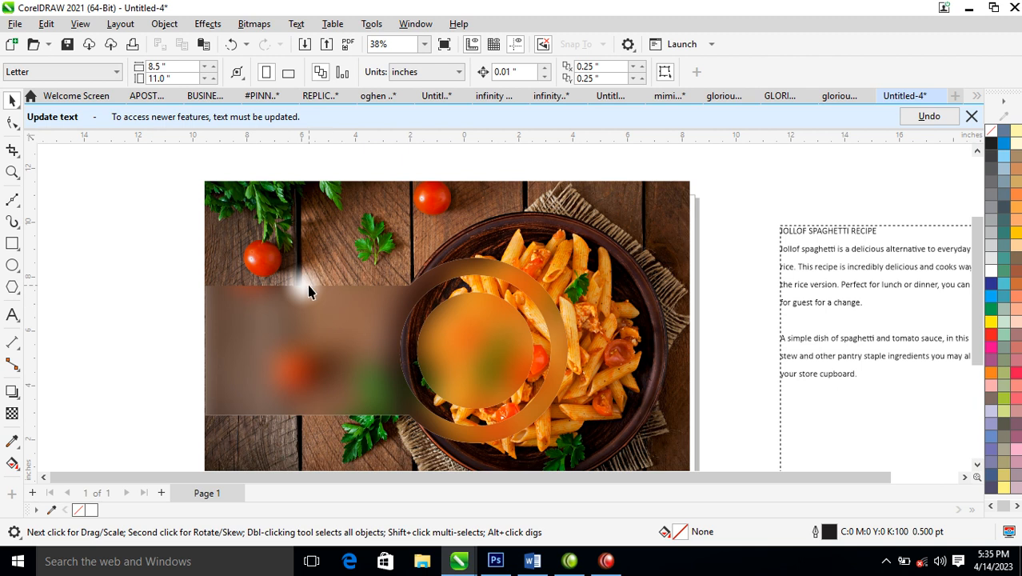
click(310, 290)
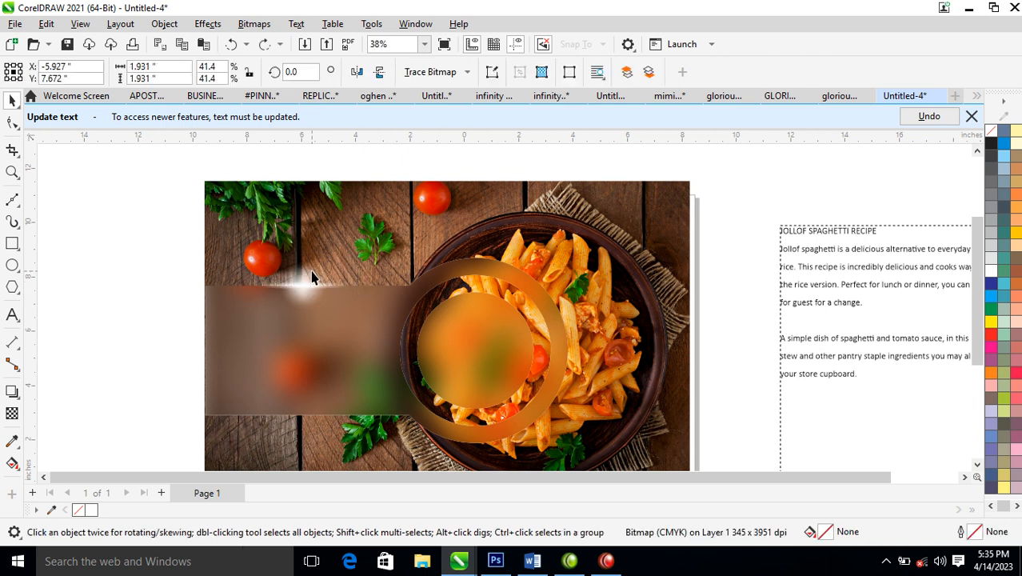
key(Delete)
Step: Stretch the light streak rightward along the bar's upper edge to about 6.54 in wide
click(333, 285)
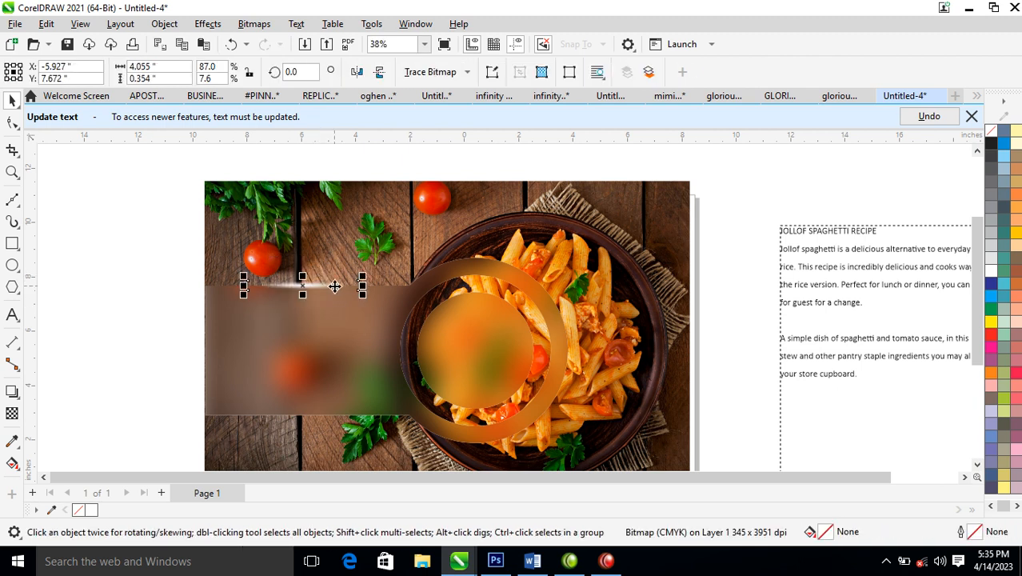
drag(367, 294, 426, 303)
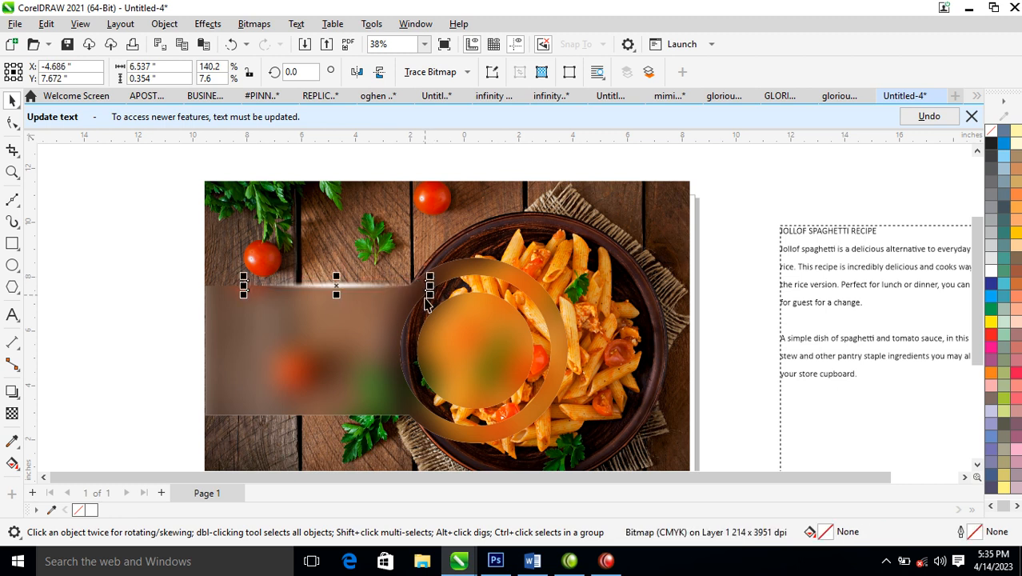
Step: Place a copy of the light streak straight below, on the bar's lower edge
drag(342, 290, 342, 415)
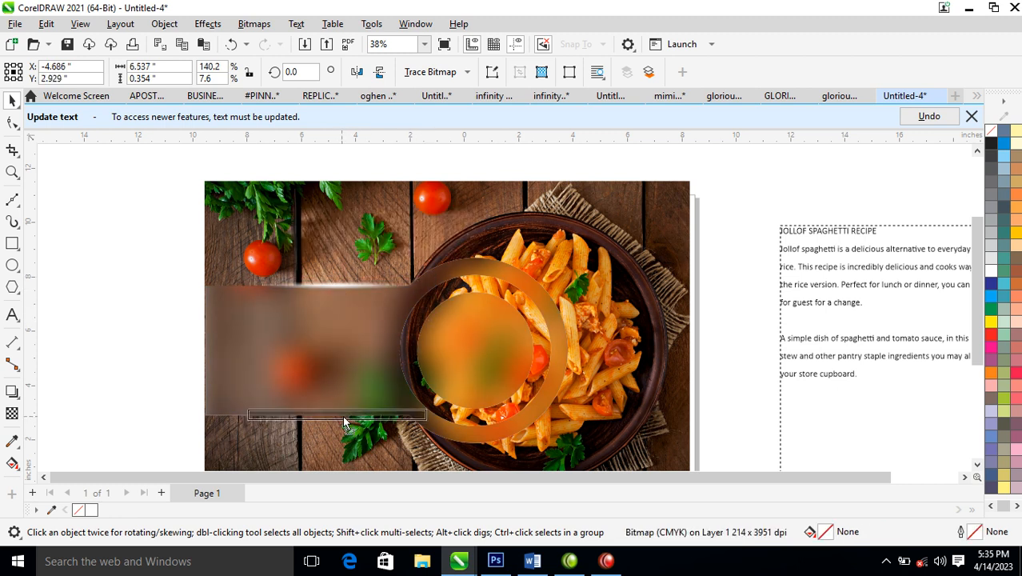
scroll(757, 280, down, 2)
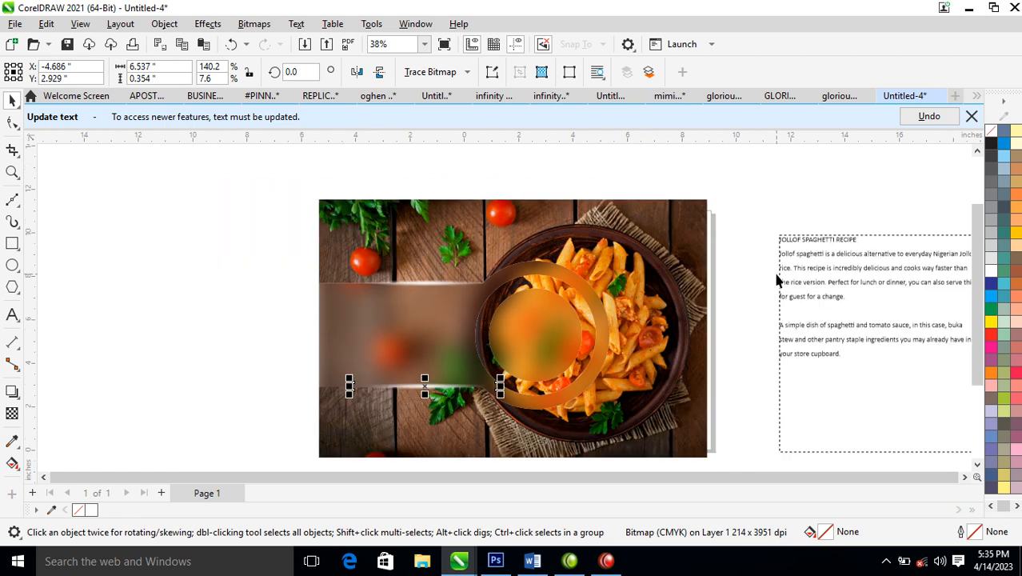
Step: Move the heading "JOLLOF SPAGHETTI RECIPE" out of the paragraph text block into a new text object on the frosted bar
key(z)
drag(326, 214, 909, 429)
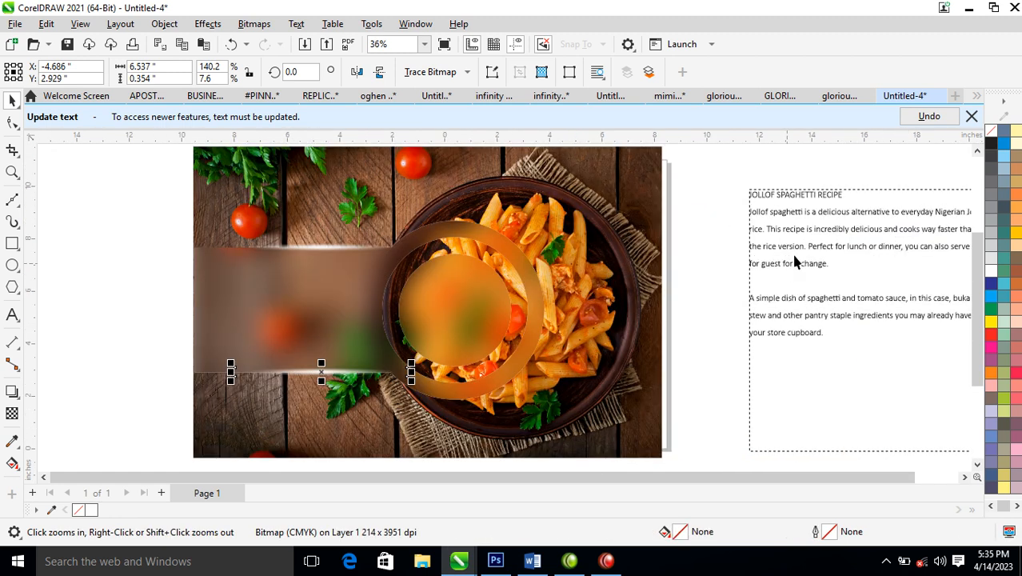
double_click(836, 198)
drag(851, 194, 753, 200)
key(ctrl+c)
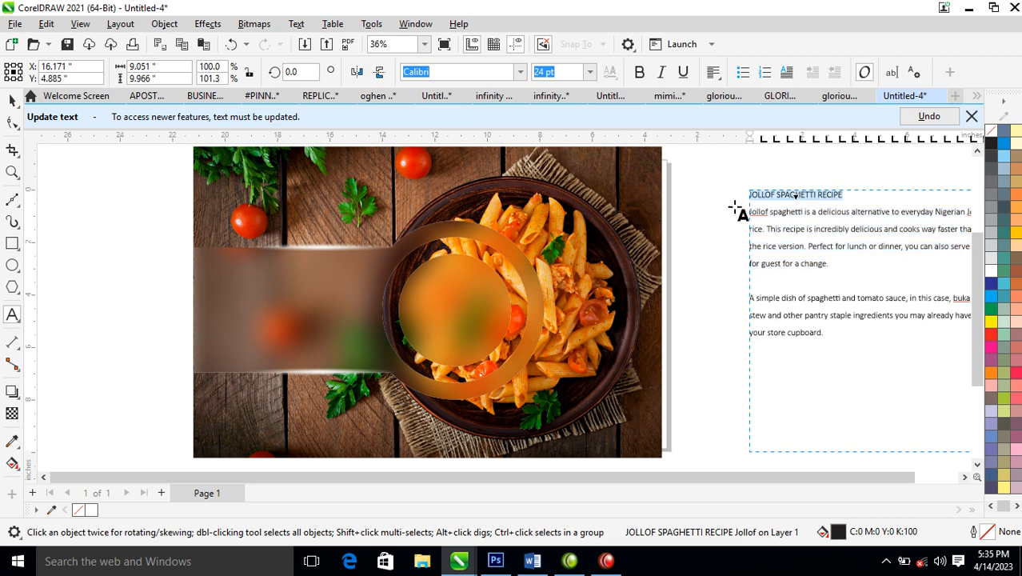
key(Delete)
click(305, 300)
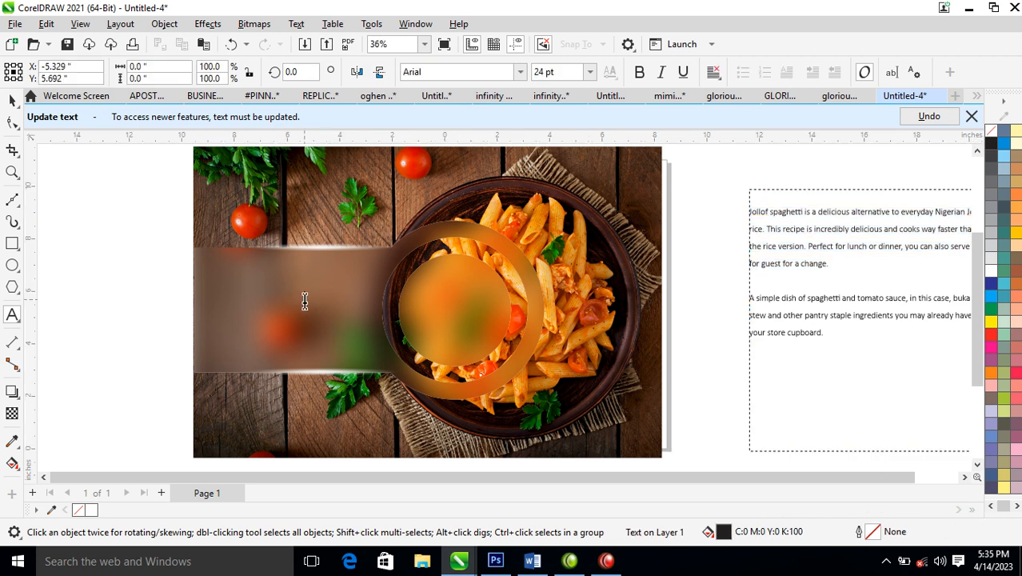
key(ctrl+v)
key(ctrl+space)
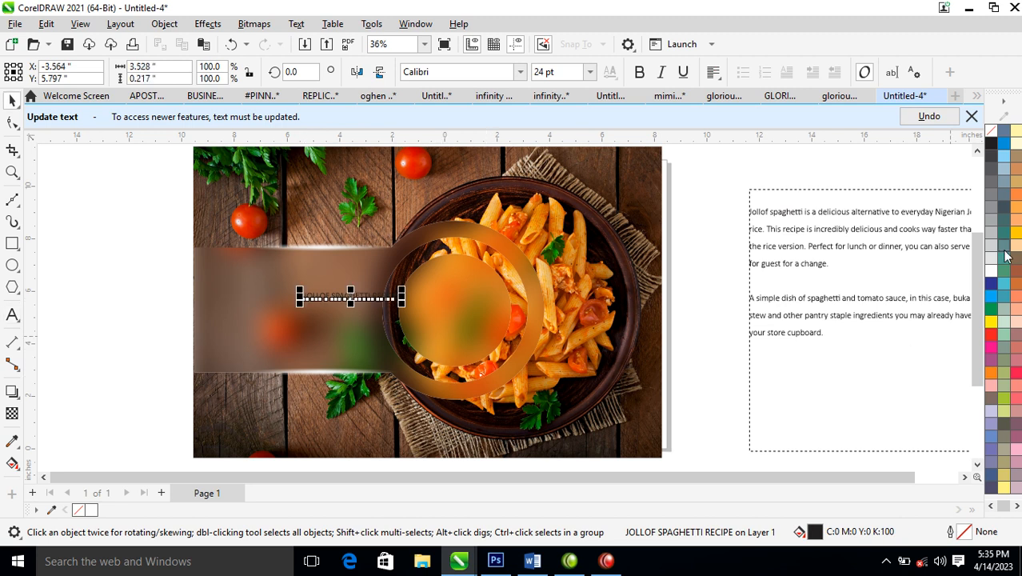
Step: Format the heading in white FuturaTEE and shift it left on the bar
click(993, 274)
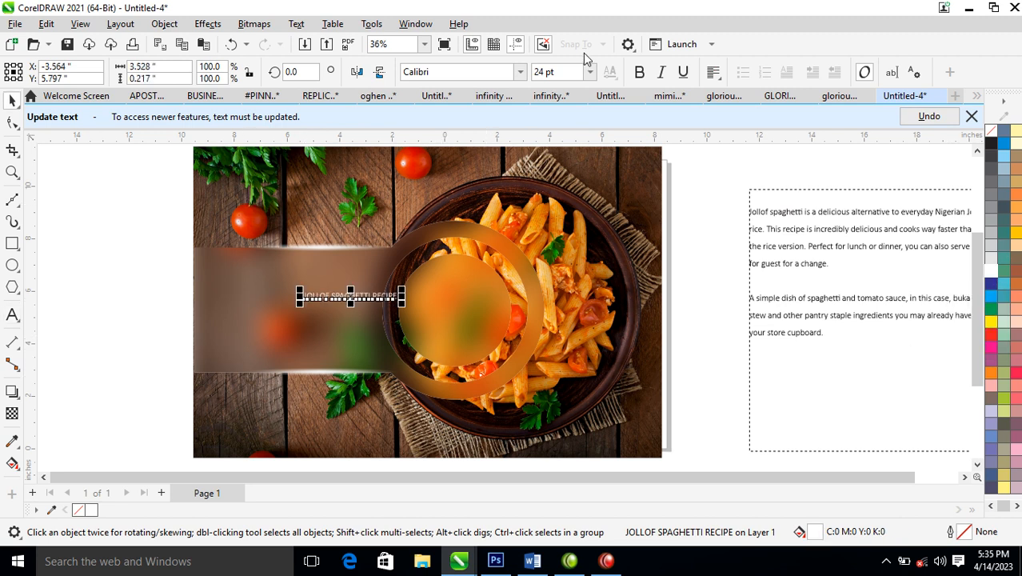
click(520, 72)
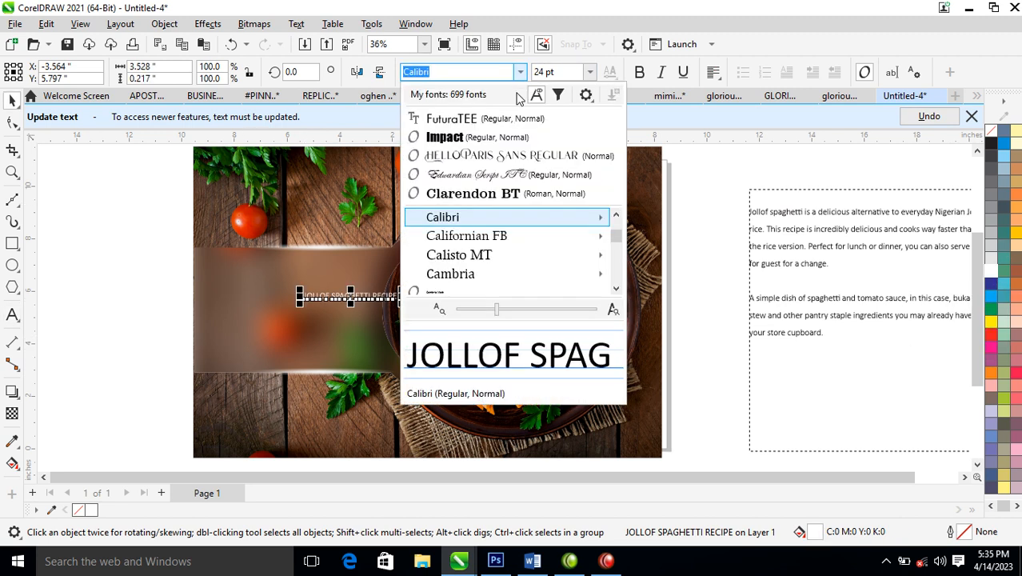
click(475, 128)
drag(360, 299, 328, 294)
Step: Enlarge the heading proportionally to about 72.7 pt, about 10.95 in wide
key(z)
drag(174, 219, 572, 384)
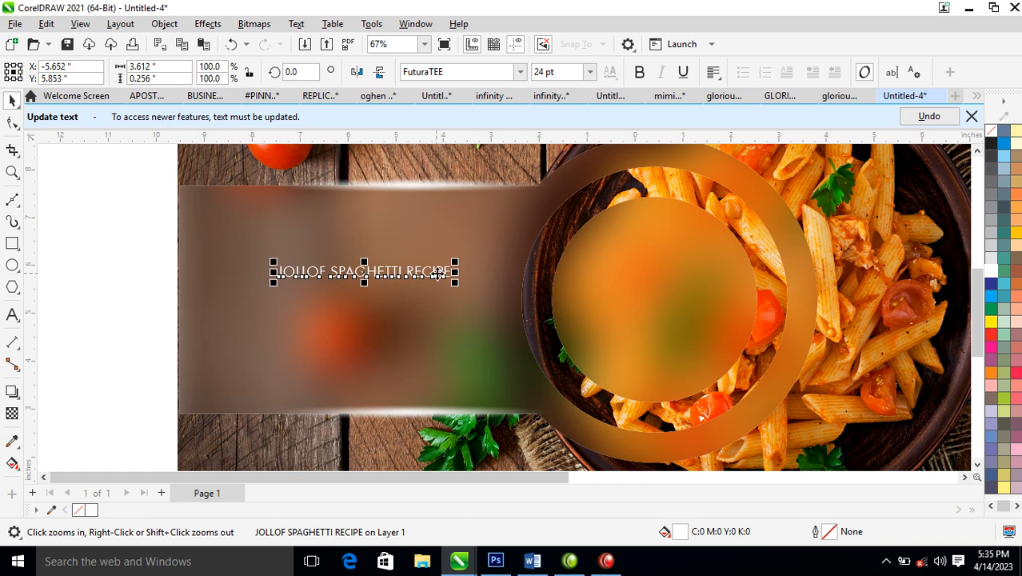
click(634, 342)
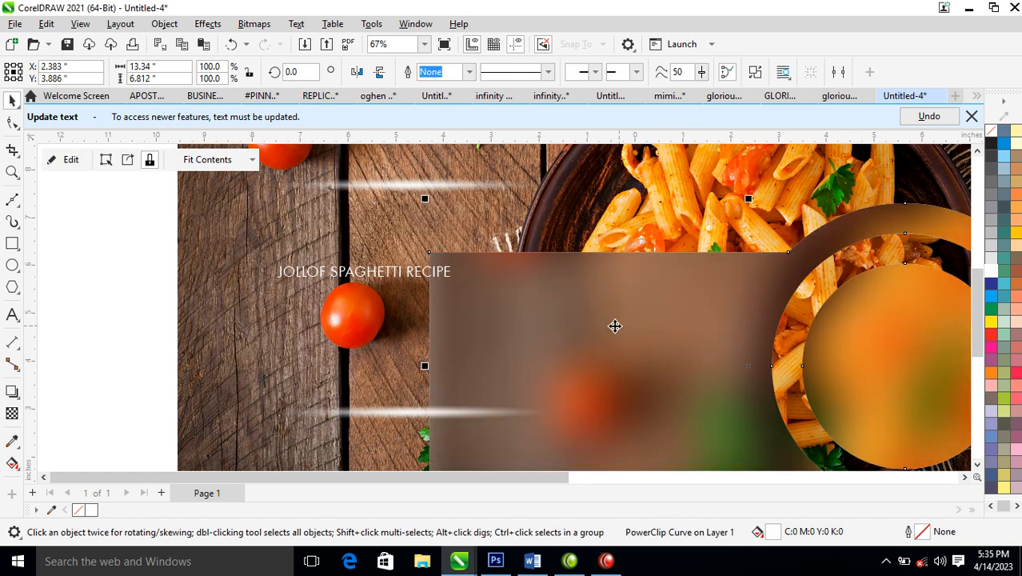
click(444, 276)
drag(453, 282, 804, 294)
Step: Change the heading's letter case to Title Case
double_click(790, 283)
key(ctrl+a)
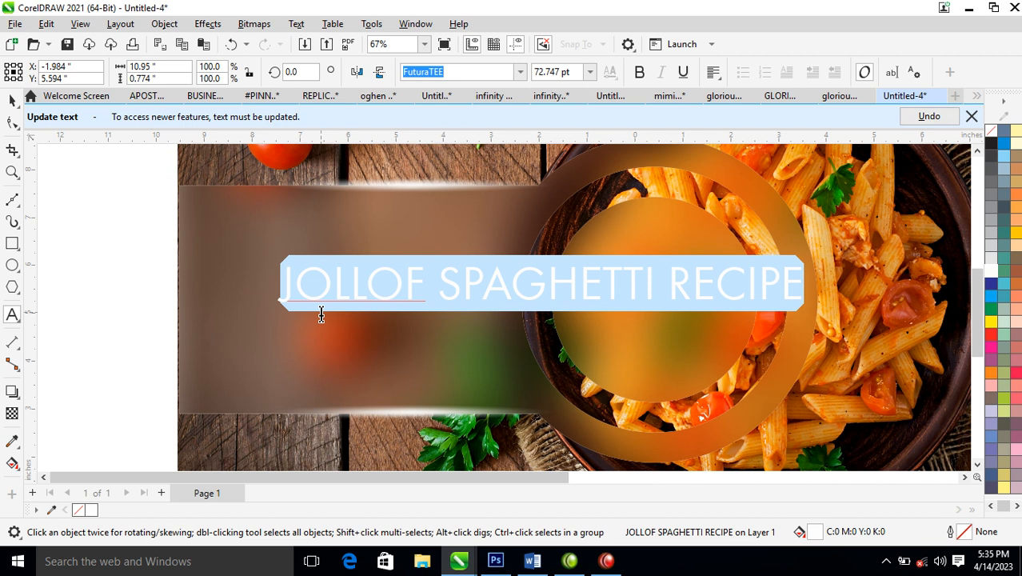
key(shift+F3)
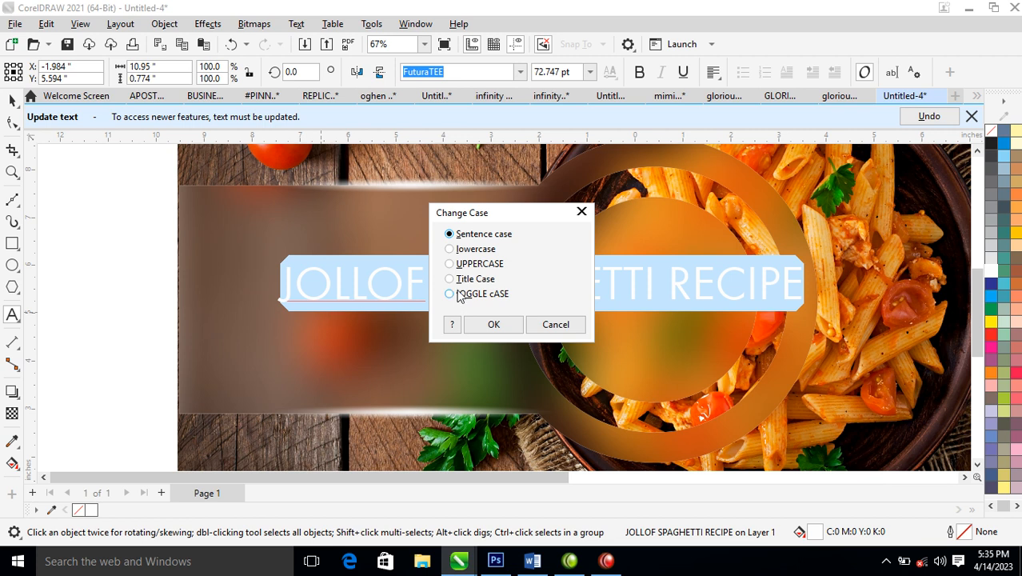
click(493, 325)
key(ctrl+space)
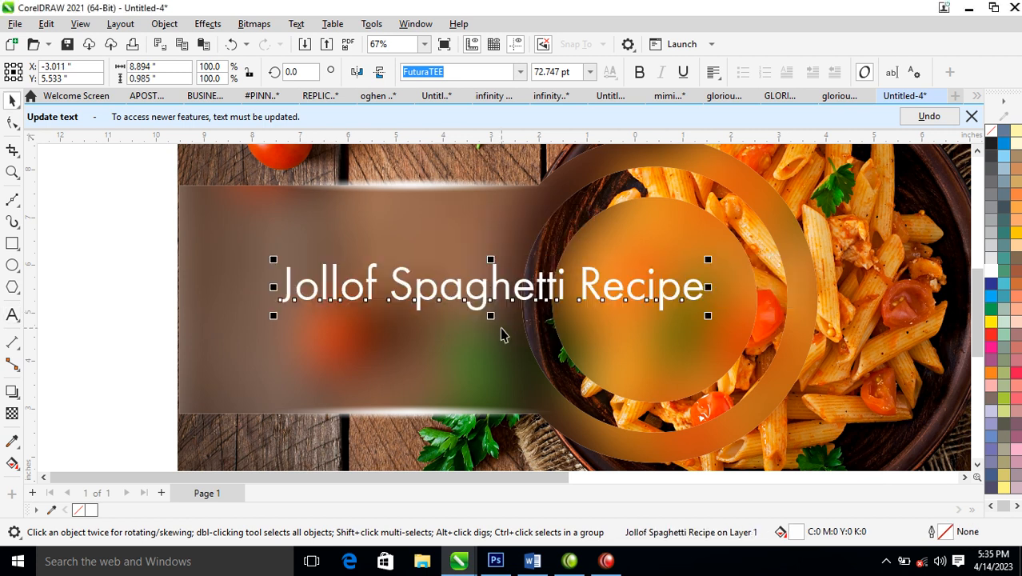
Step: Move the heading up and left, then split it into separate text objects for Jollof, Spaghetti and Recipe on three lines
drag(588, 286, 557, 255)
double_click(372, 244)
key(Return)
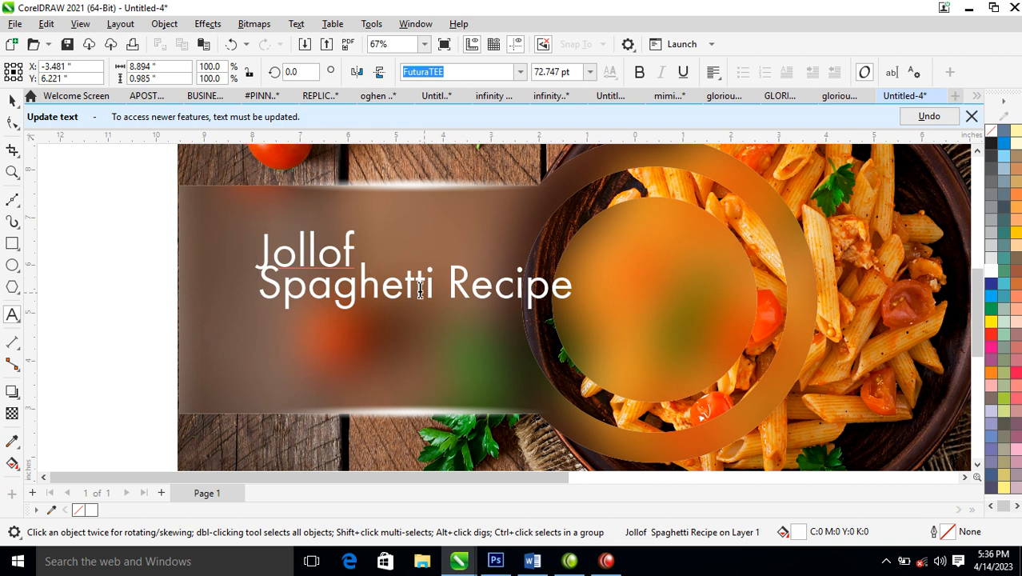
click(449, 285)
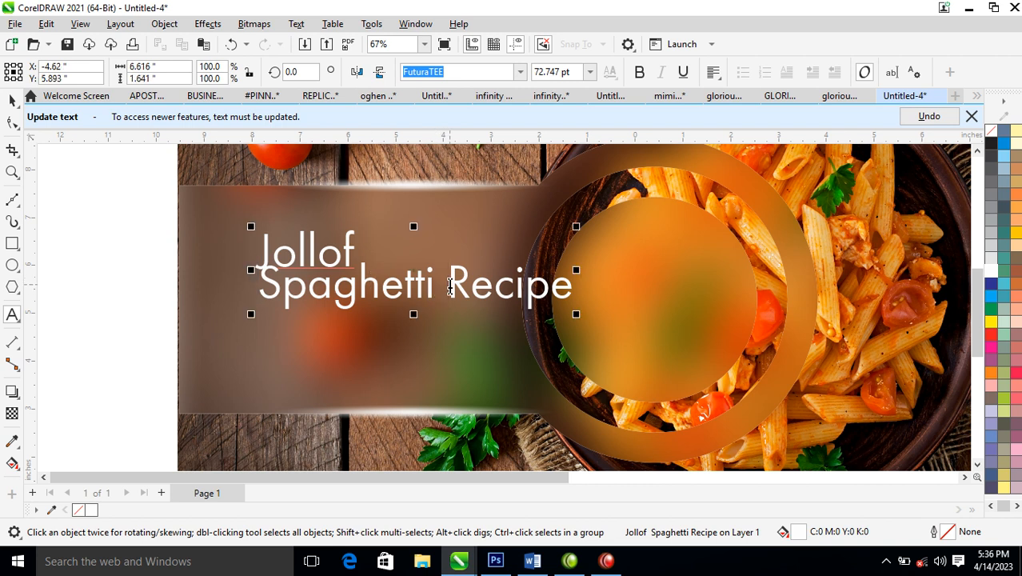
key(Return)
key(ctrl+k)
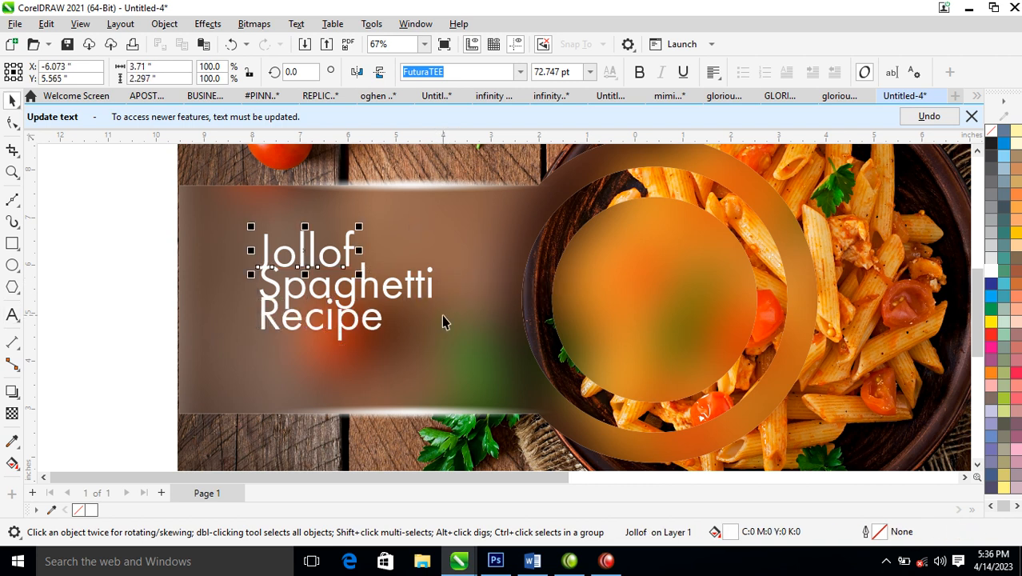
Step: Make the words Jollof and Spaghetti bold and move each slightly up on the bar
mouse_move(349, 242)
mouse_down()
mouse_move(351, 194)
mouse_move(349, 230)
mouse_up()
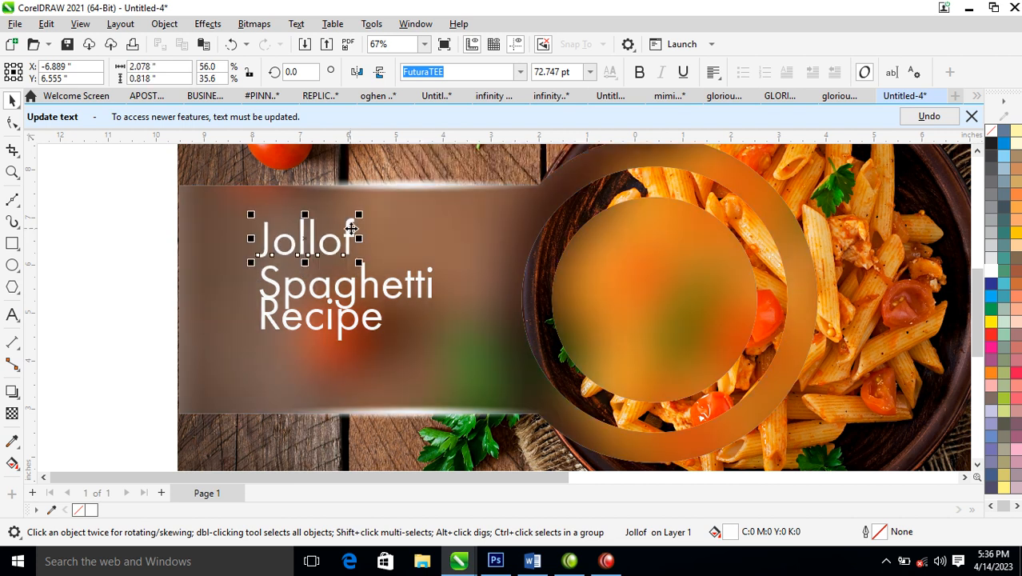
click(639, 73)
click(384, 289)
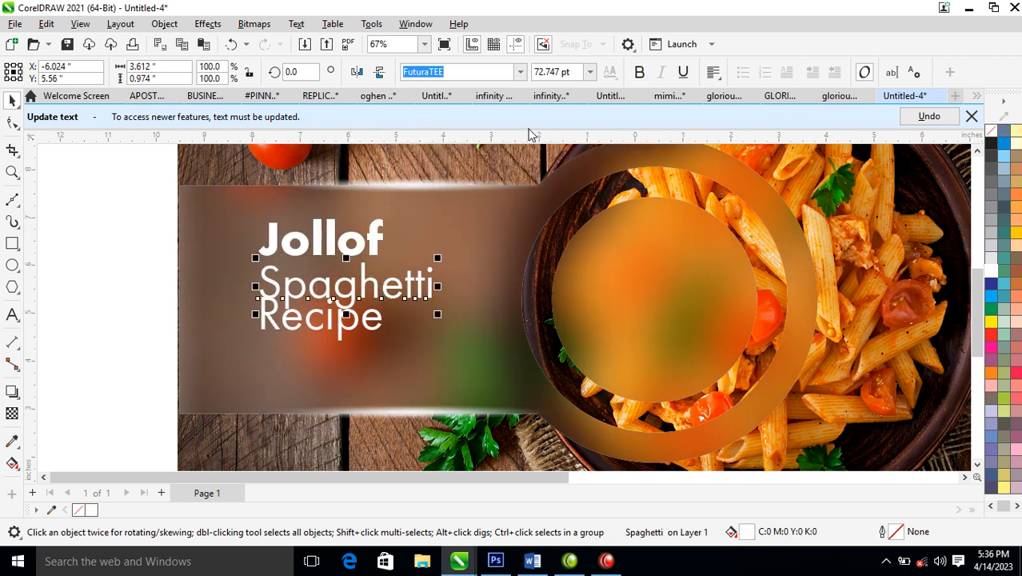
click(640, 73)
drag(430, 282, 437, 270)
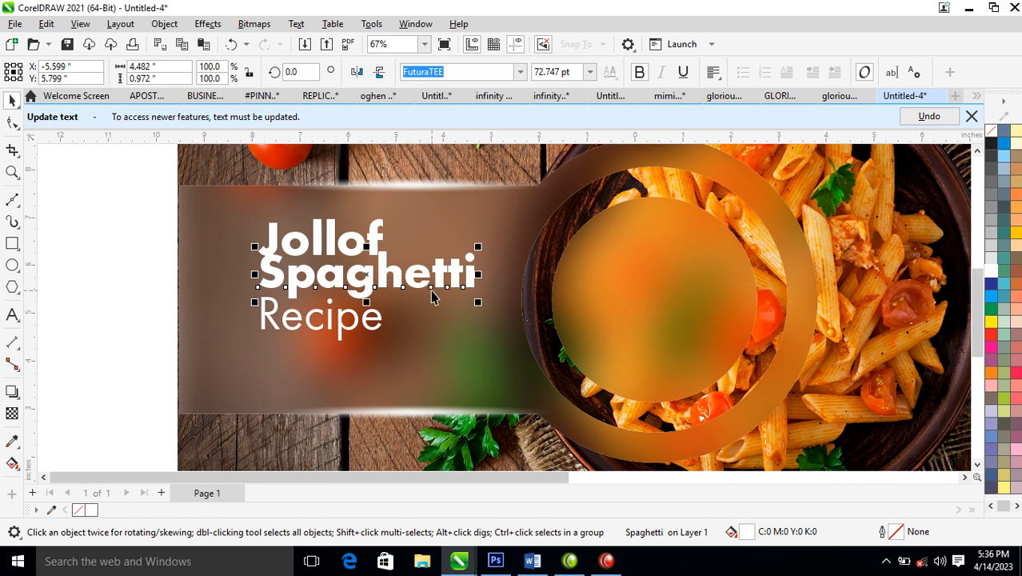
Step: Tighten the letter spacing of the word Spaghetti with the Shape tool
click(11, 123)
mouse_move(479, 302)
mouse_down()
mouse_move(459, 303)
mouse_move(467, 303)
mouse_up()
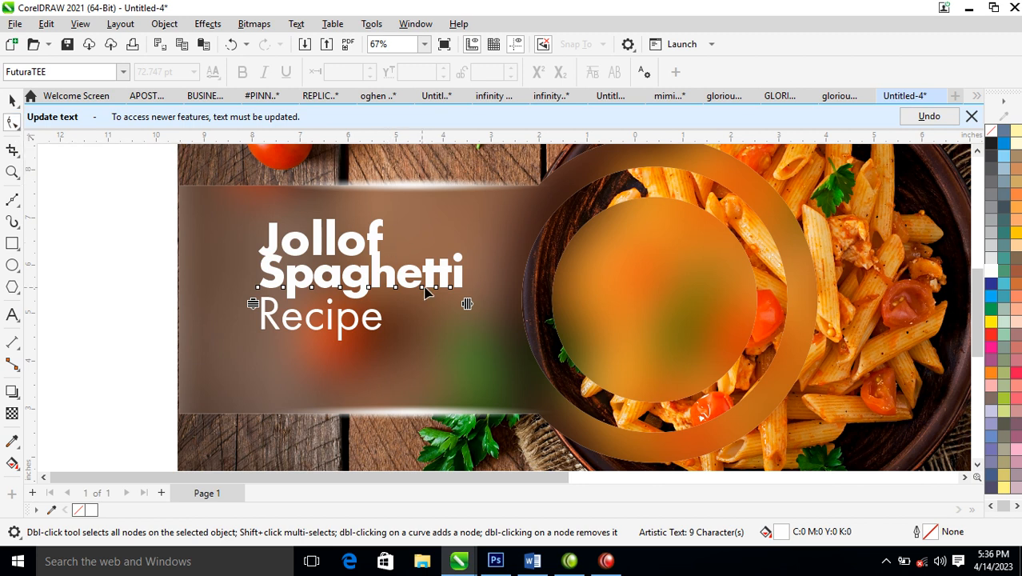
key(space)
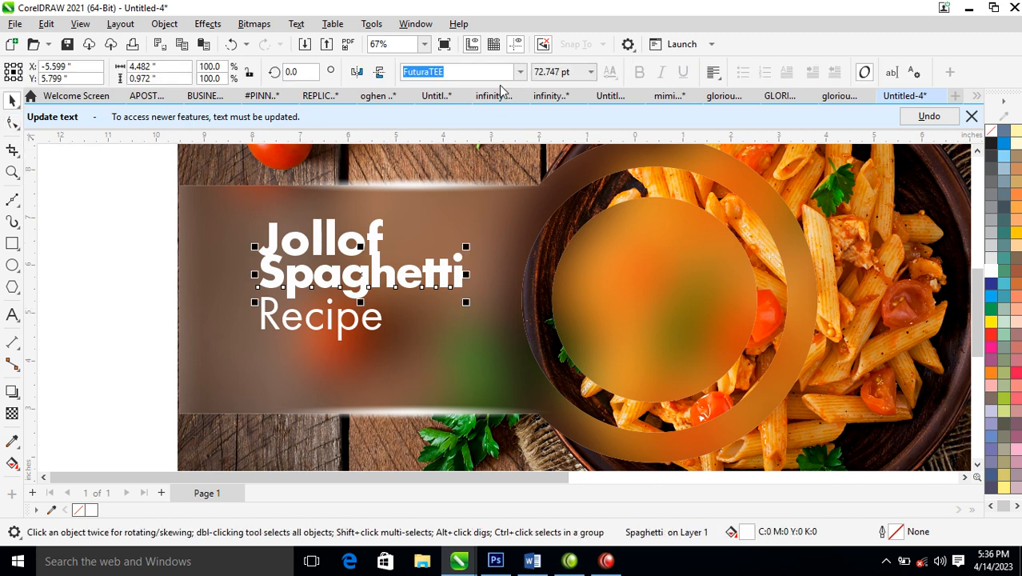
Step: Set Spaghetti in Hello Paris Sans Regular with a white hairline outline and enlarge it to about 111.8 pt, about 5.2 in wide
click(520, 72)
click(490, 157)
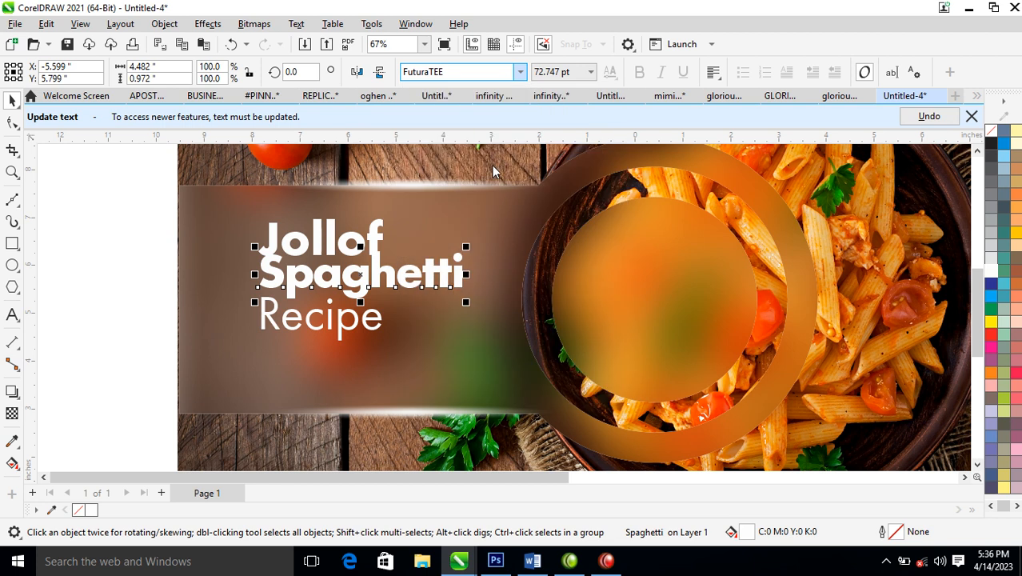
right_click(991, 272)
click(957, 281)
drag(424, 301, 513, 357)
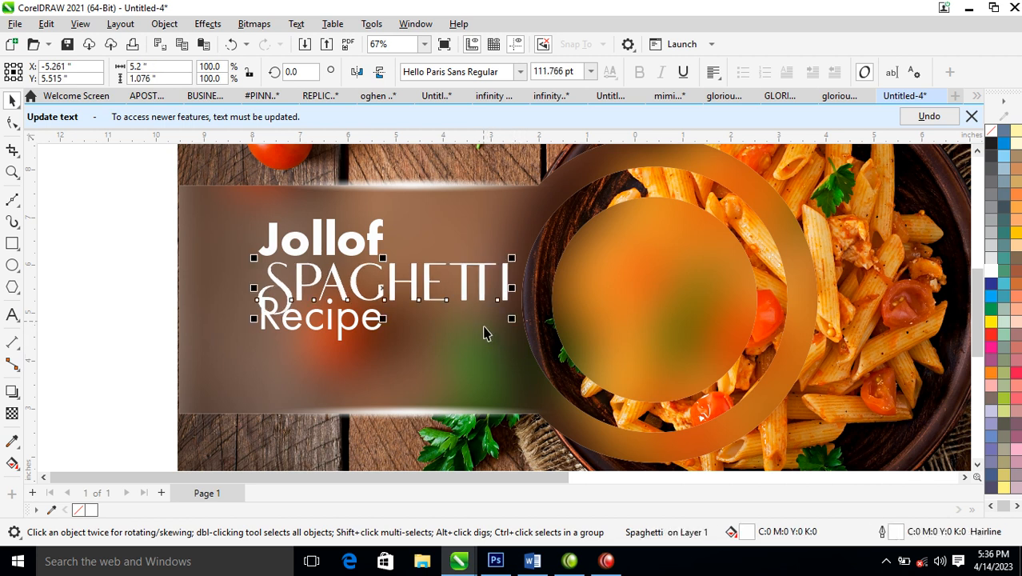
Step: Set Jollof in Hello Paris Sans Regular with a white hairline outline, and shift Spaghetti slightly left and up beneath it
click(381, 238)
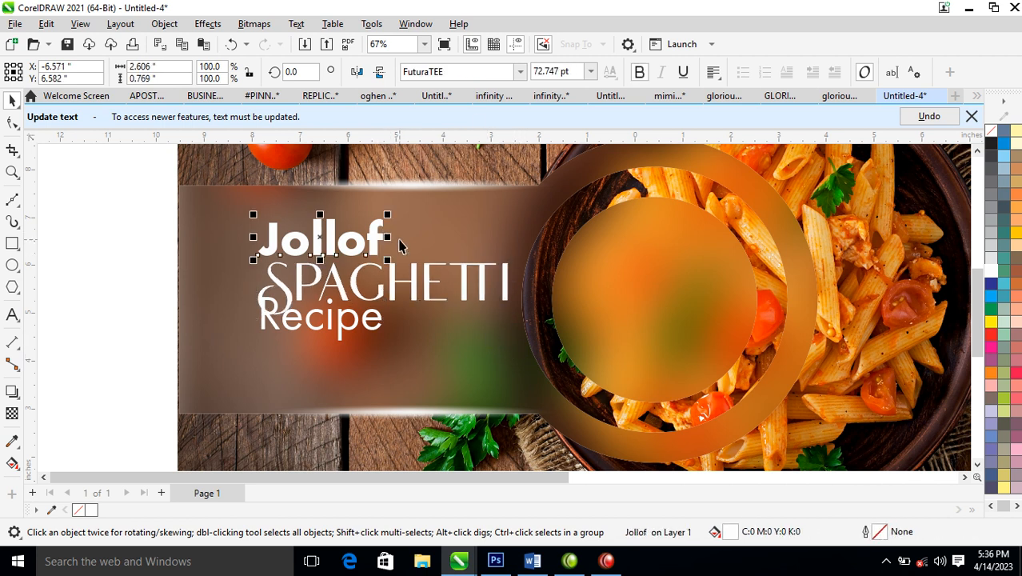
click(520, 72)
click(480, 113)
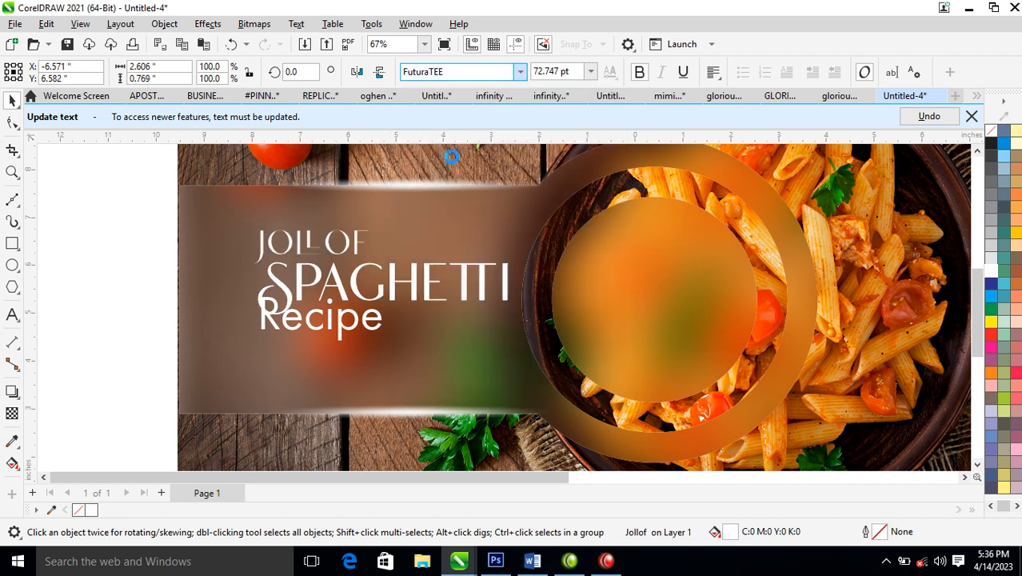
right_click(991, 271)
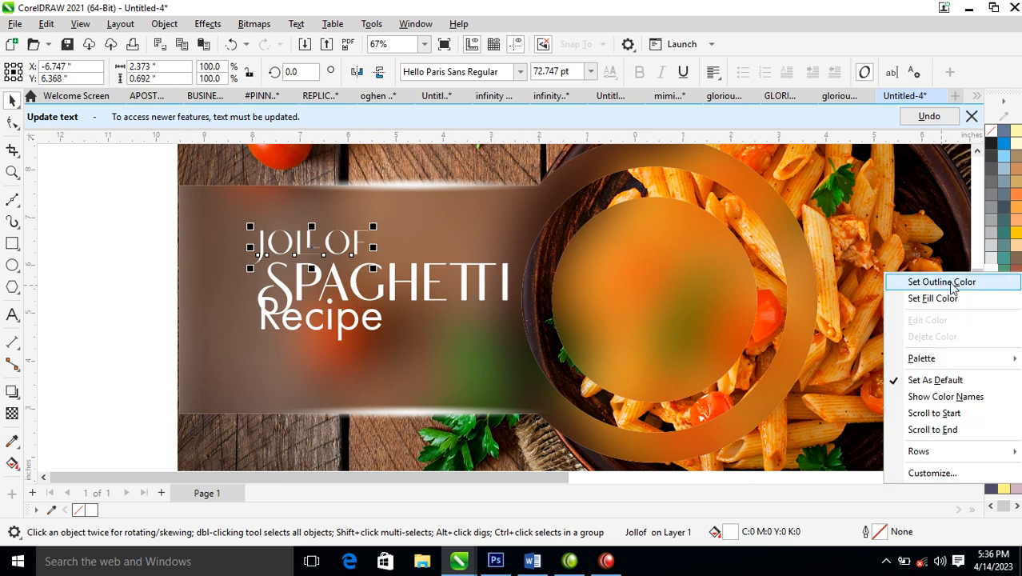
click(942, 282)
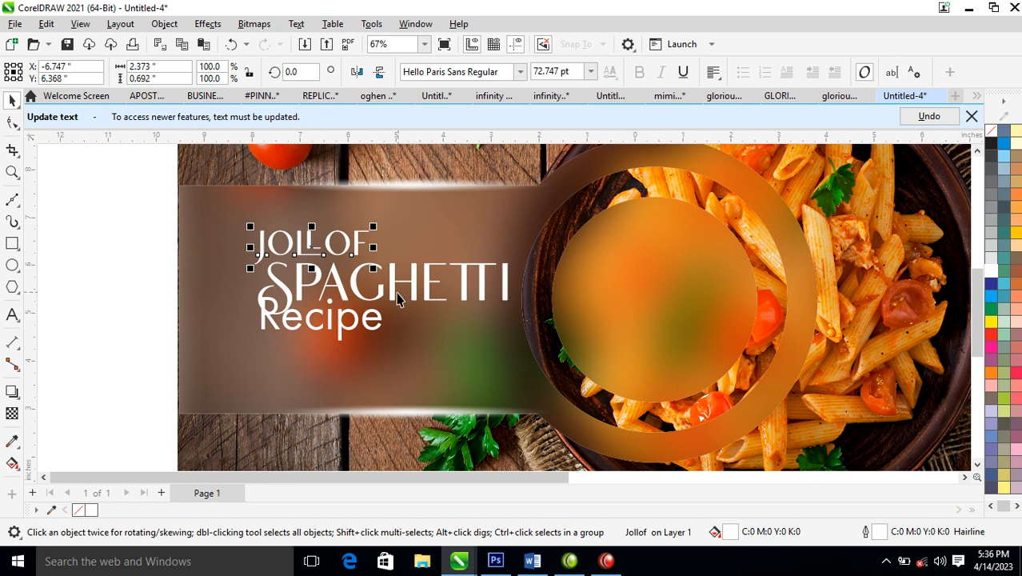
drag(412, 285, 399, 285)
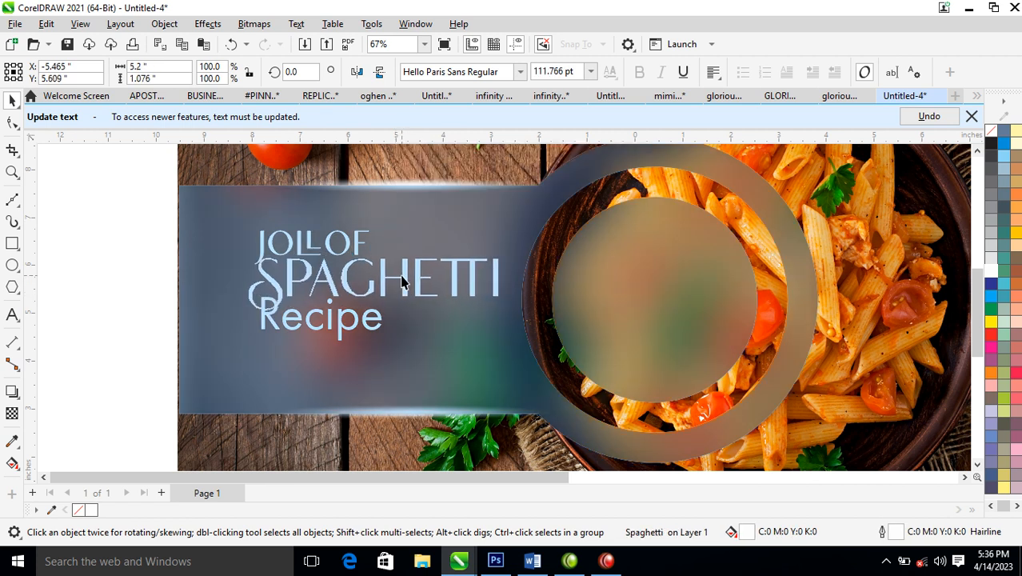
Step: Set Recipe in Hello Paris Sans Regular with a white hairline outline and shrink it to about 43.3 pt beneath the start of Spaghetti
drag(371, 324, 430, 328)
click(520, 72)
click(472, 118)
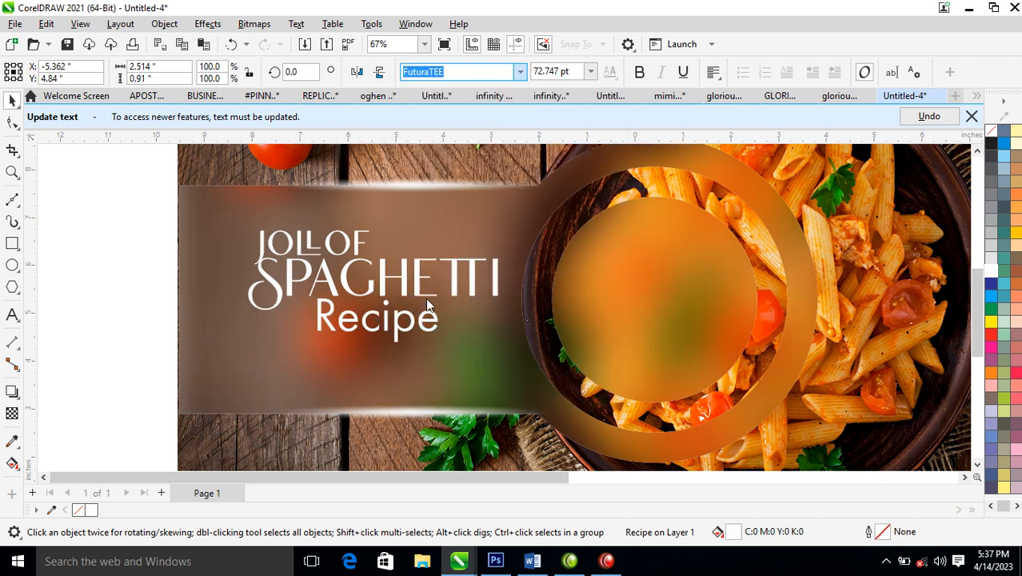
right_click(994, 277)
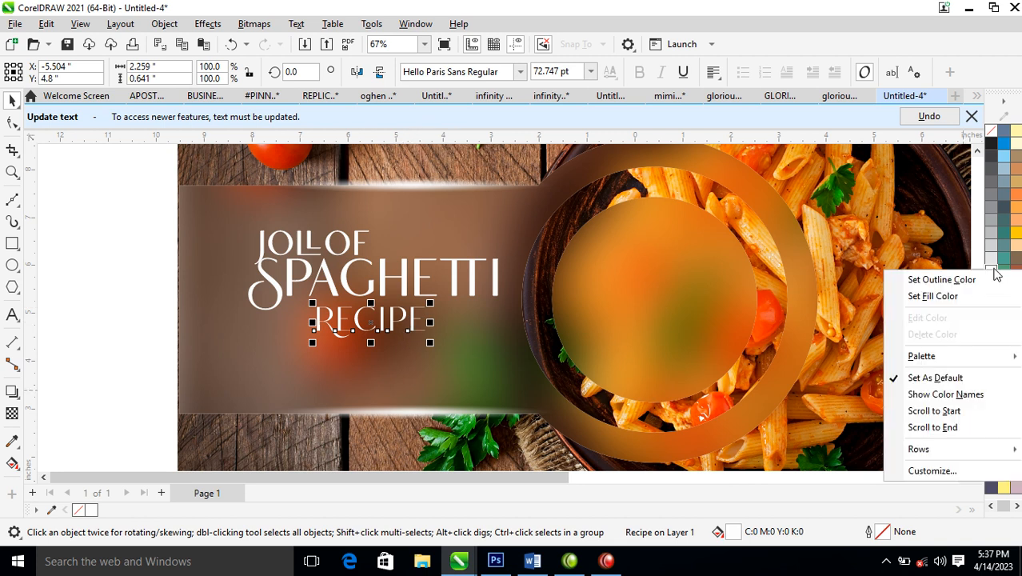
click(939, 280)
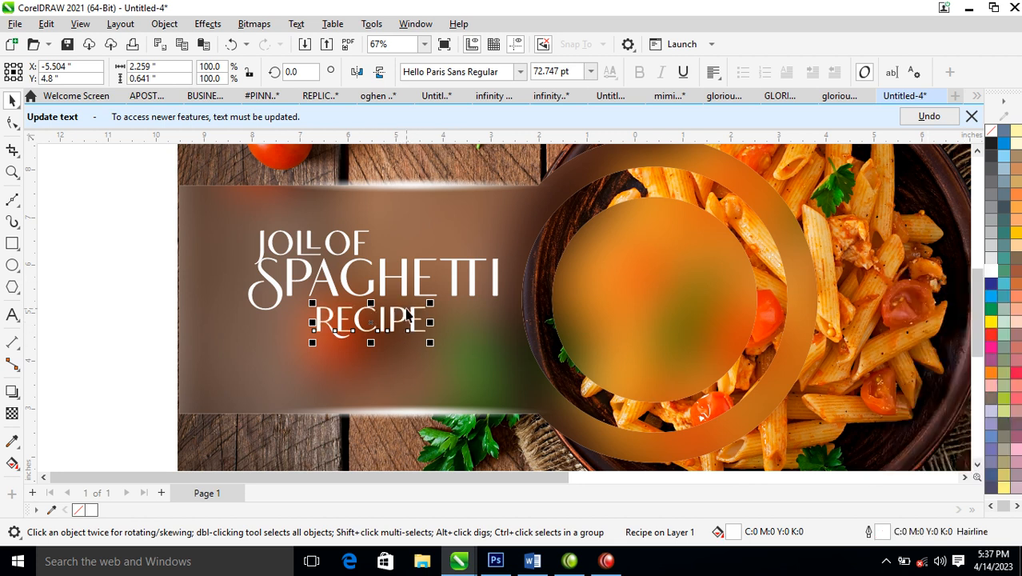
drag(412, 320, 359, 325)
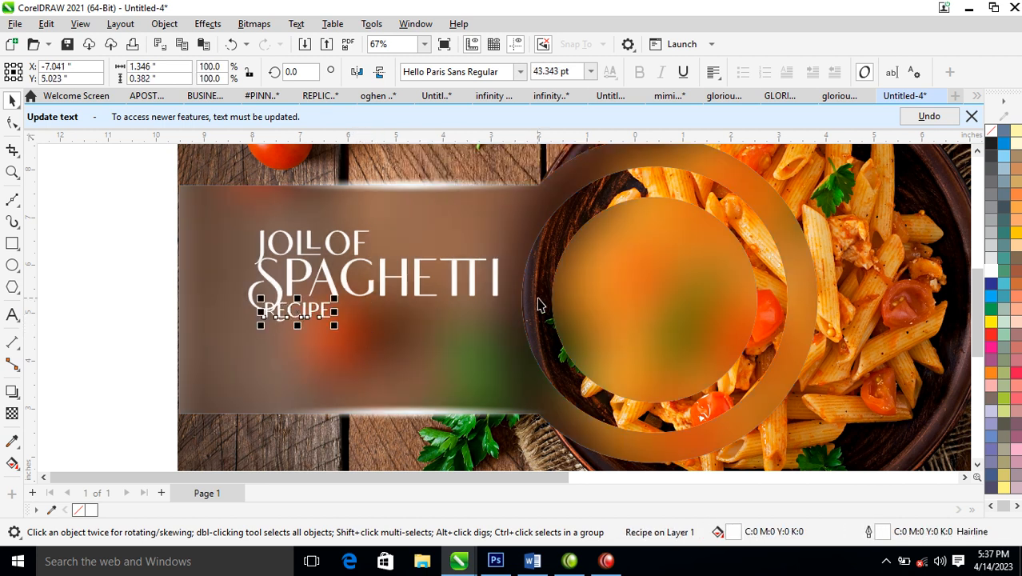
Step: Move the recipe description text frame closer to the food photo, slightly lower on the empty canvas
scroll(544, 298, down, 3)
key(z)
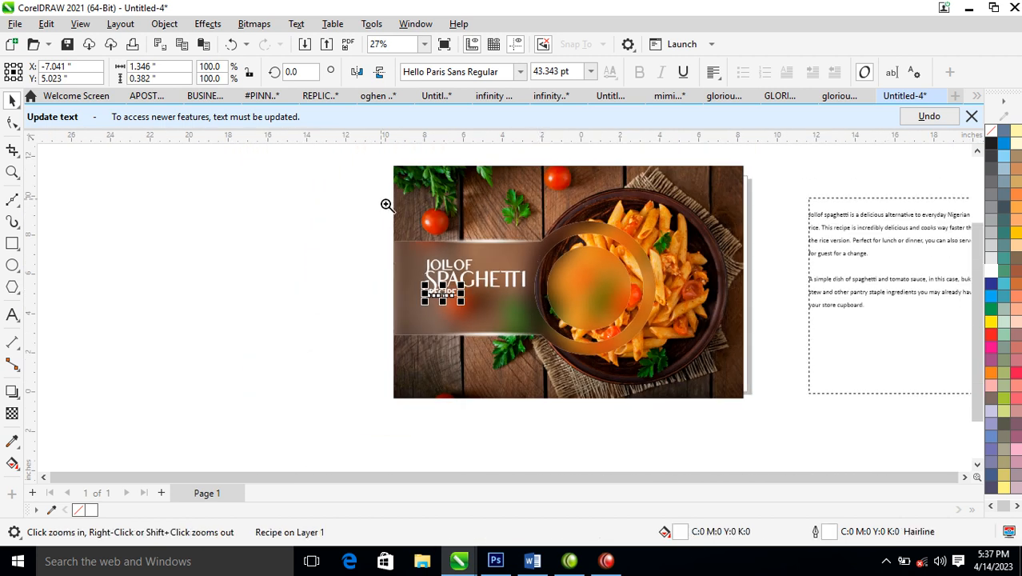
scroll(719, 316, up, 1)
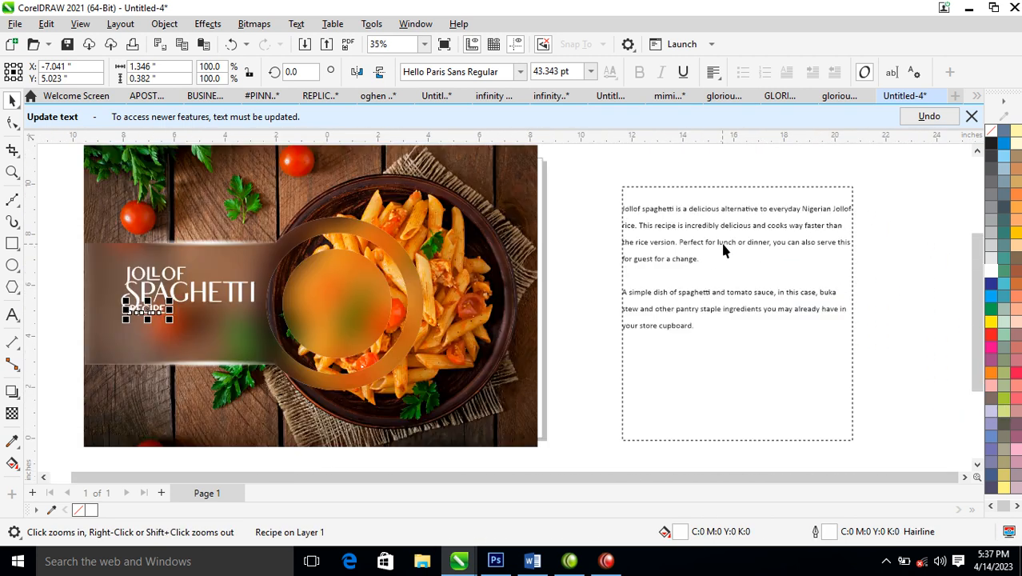
drag(724, 250, 574, 292)
Step: Delete the second paragraph, starting "A simple dish of spaghetti and tomato sauce", from the recipe description
double_click(652, 317)
drag(648, 387, 546, 358)
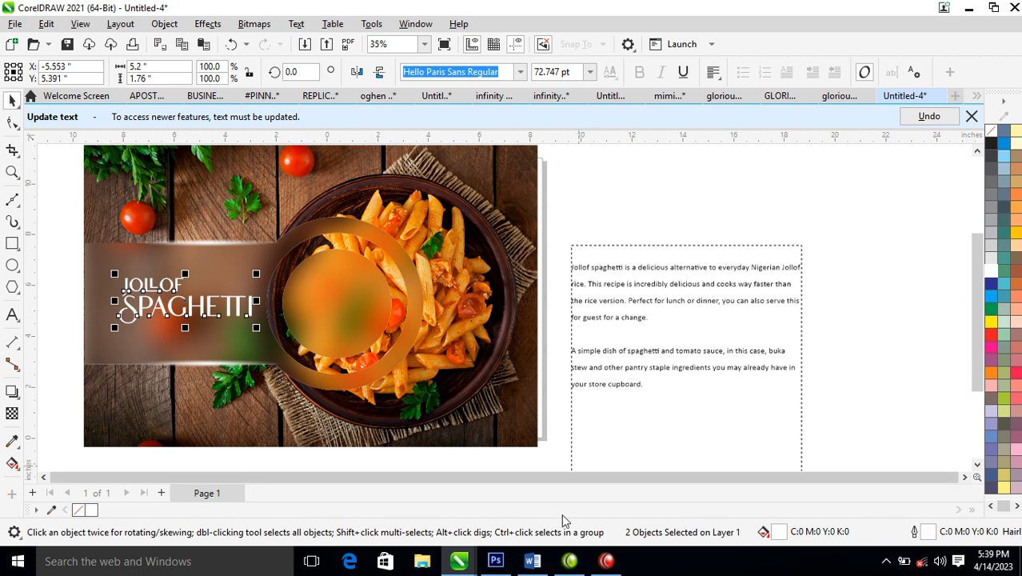
mouse_move(605, 560)
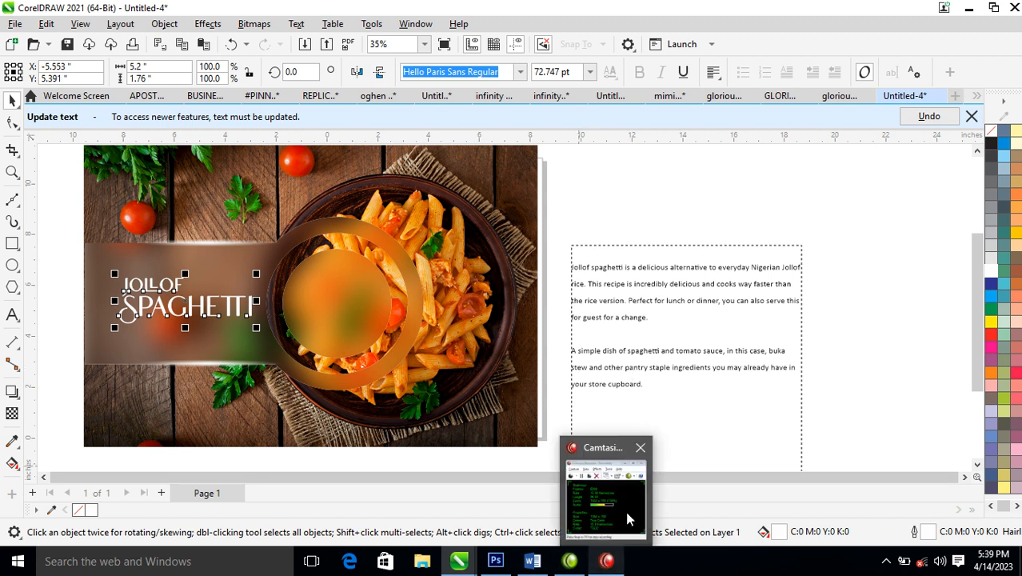
double_click(643, 388)
drag(646, 391, 572, 352)
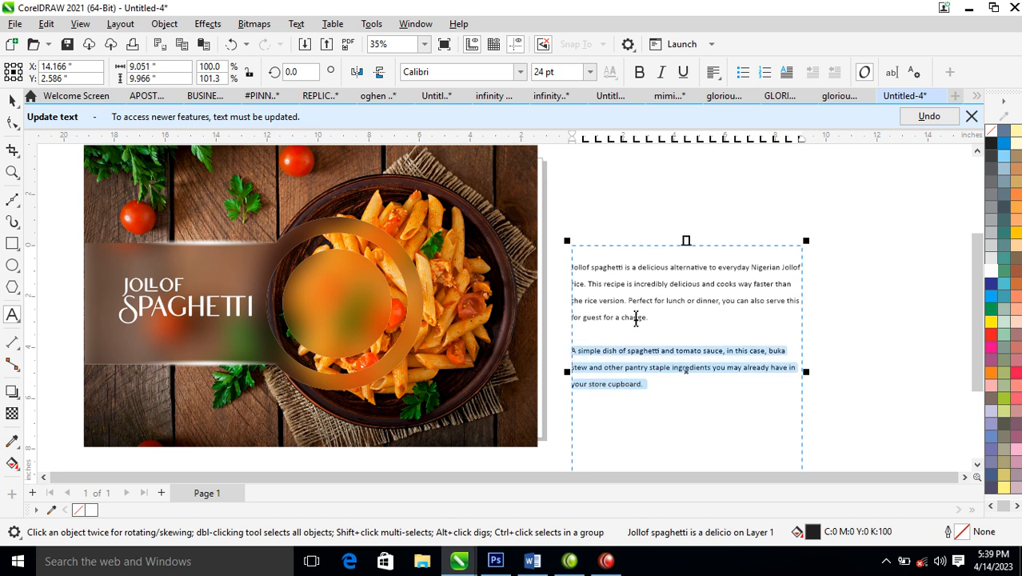
key(Delete)
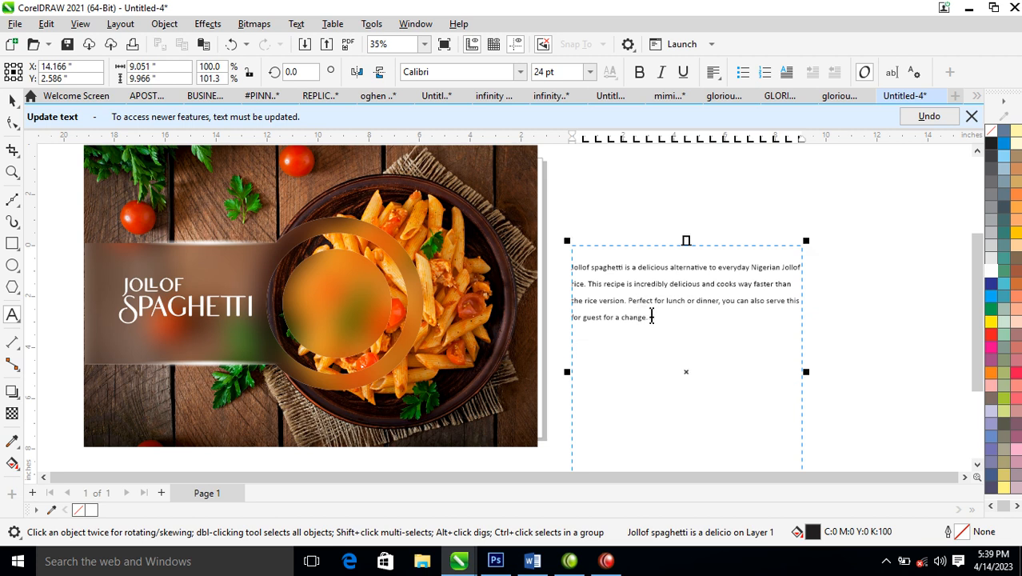
Step: Move the recipe description over the circle on the photo and format it in white FuturaTEE
key(ctrl+space)
drag(680, 274, 410, 285)
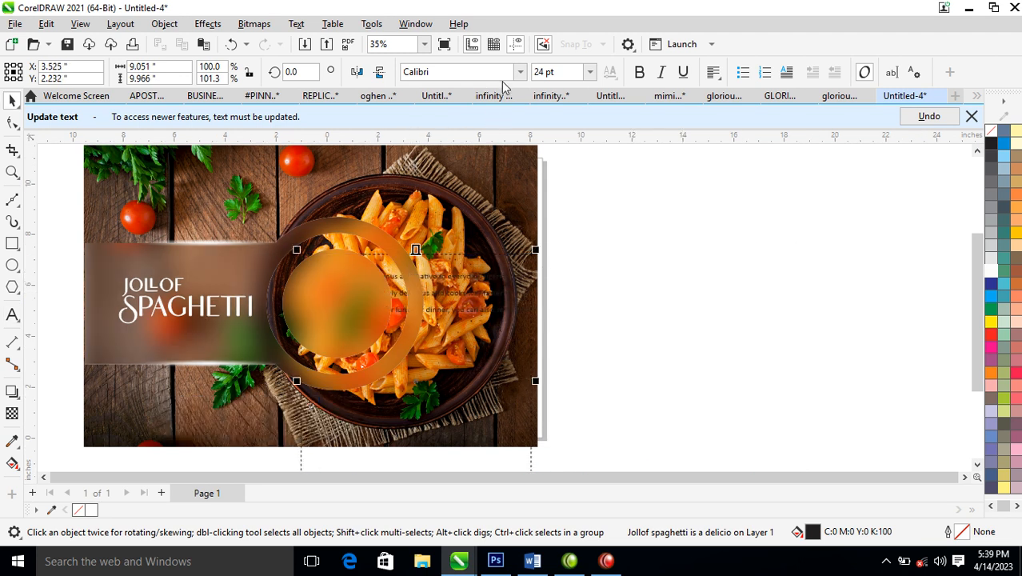
click(990, 270)
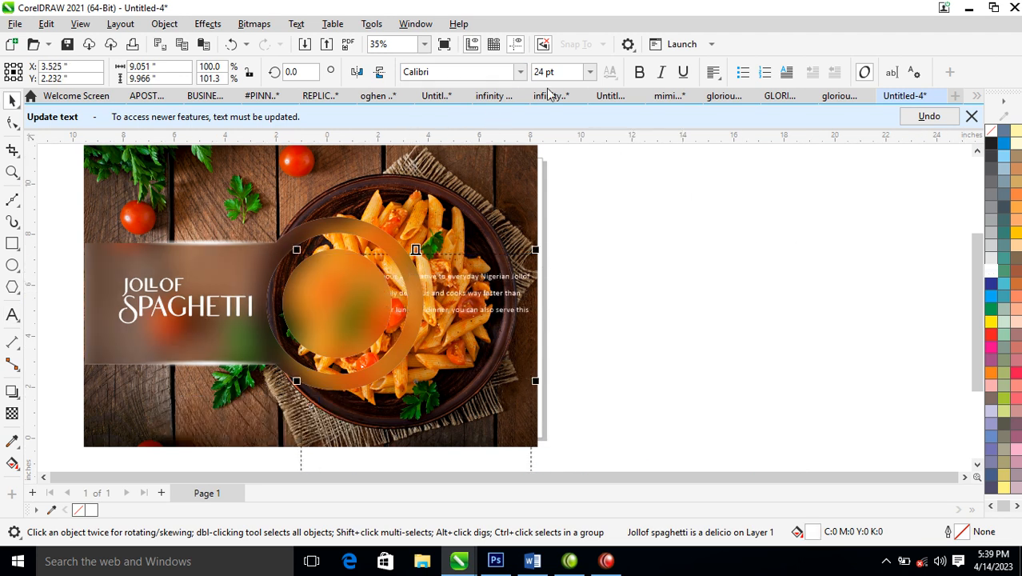
click(520, 71)
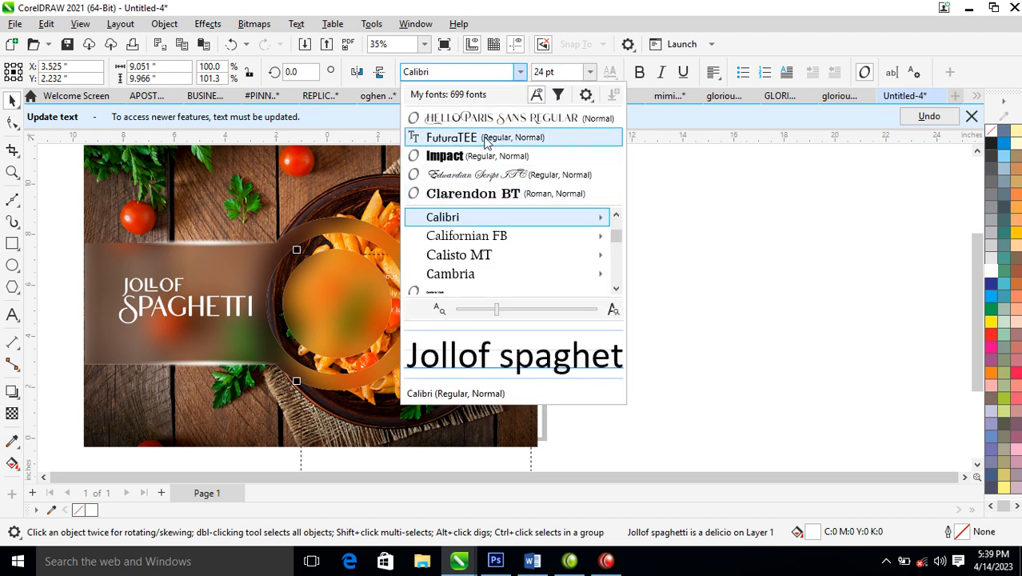
click(486, 138)
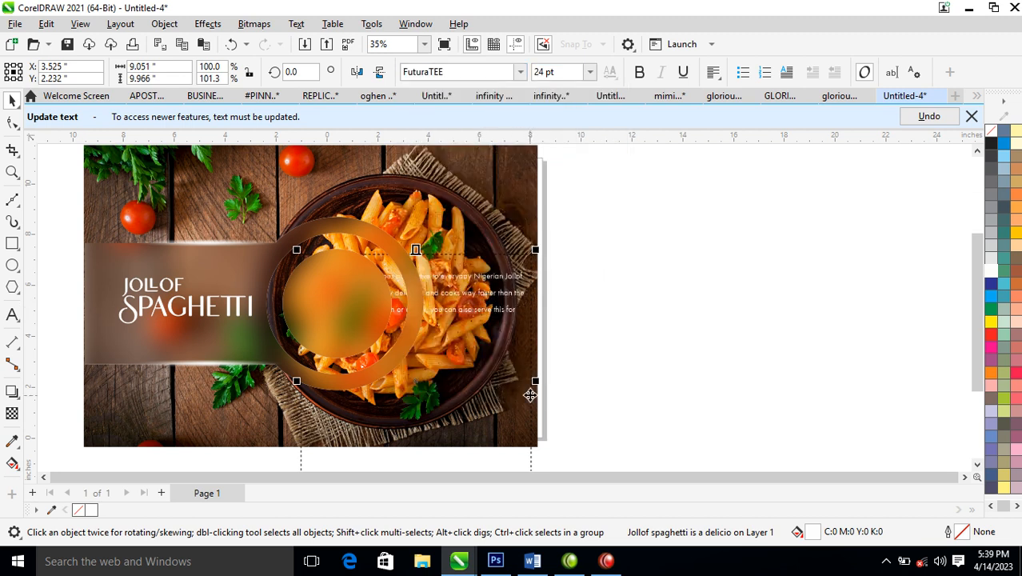
Step: Narrow the recipe text frame to about 3.66 in wide and remove the blank line above its first line
drag(536, 389, 400, 369)
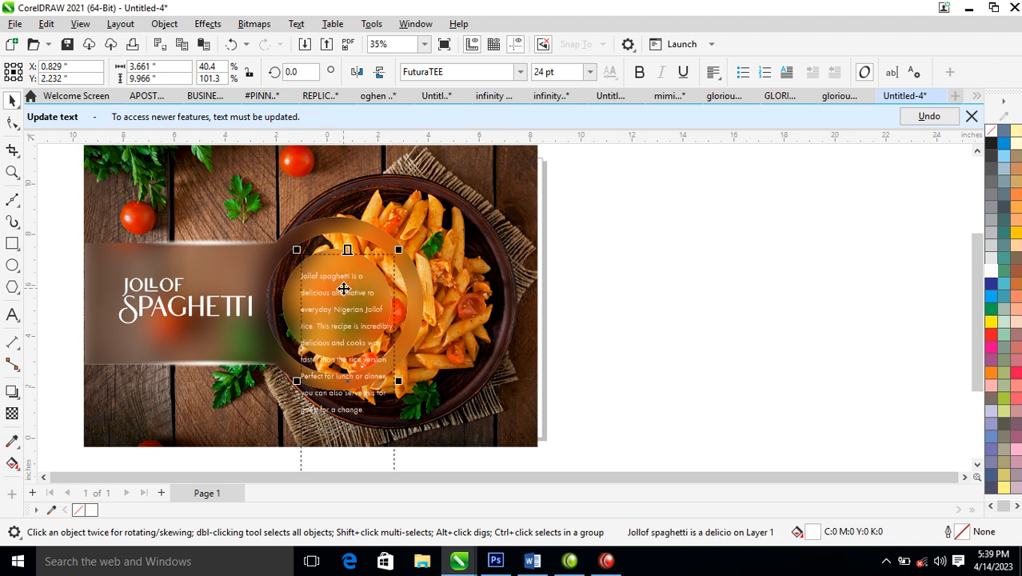
key(z)
drag(254, 226, 458, 328)
key(space)
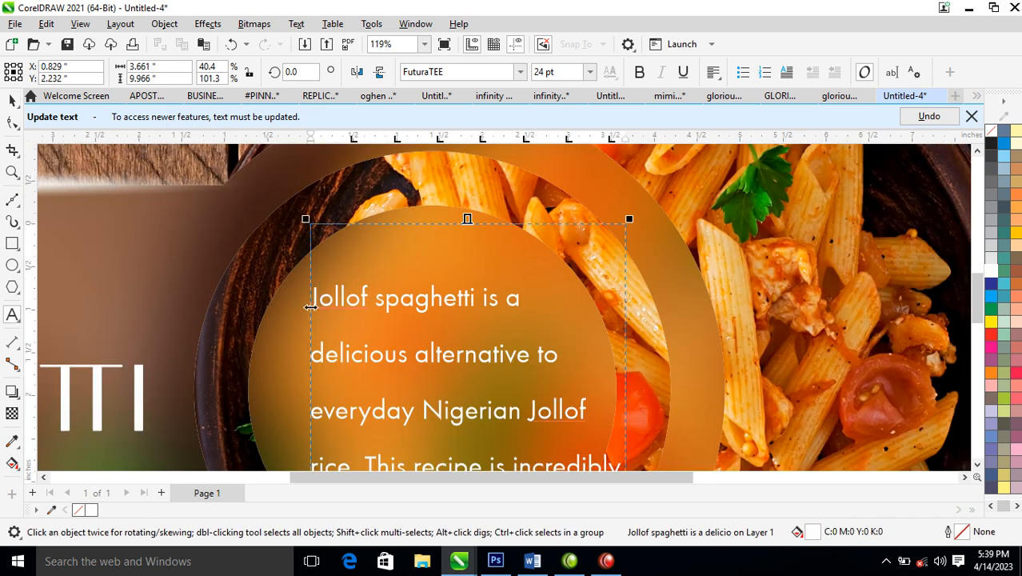
click(312, 300)
key(BackSpace)
key(ctrl+space)
scroll(591, 207, down, 2)
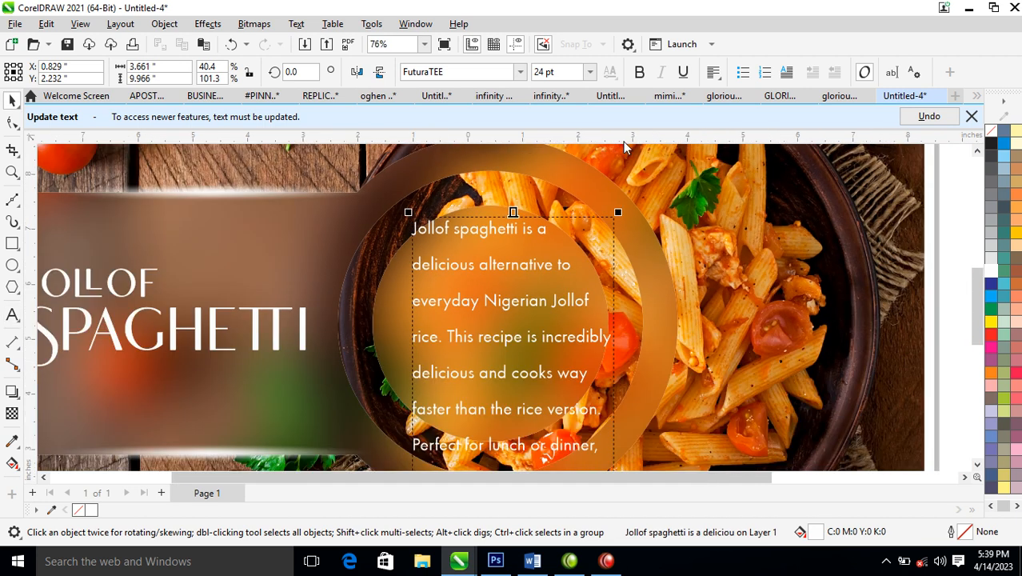
Step: Apply Full Justify to the recipe text and shorten its frame to about 6.18 in high
click(713, 73)
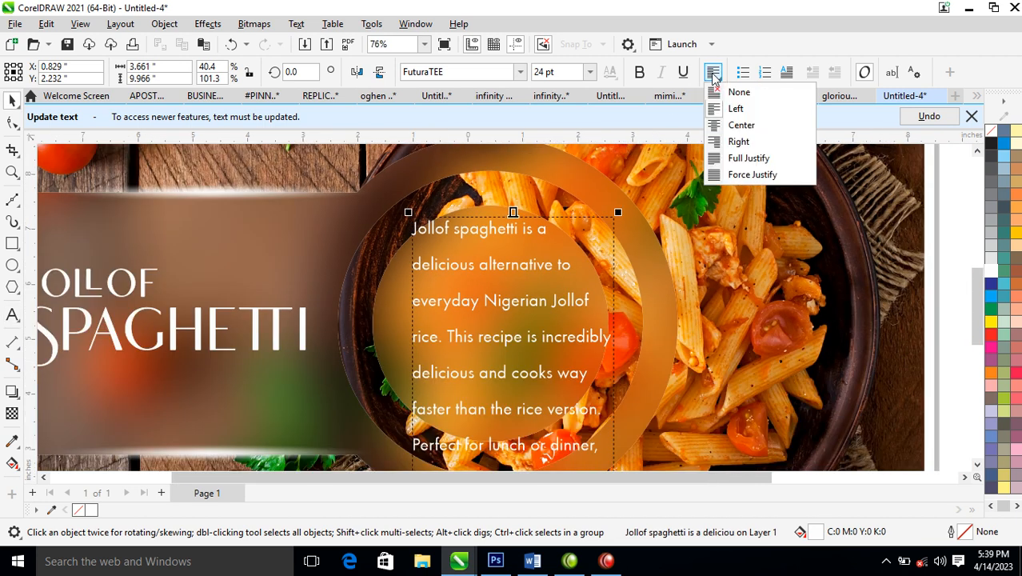
click(737, 158)
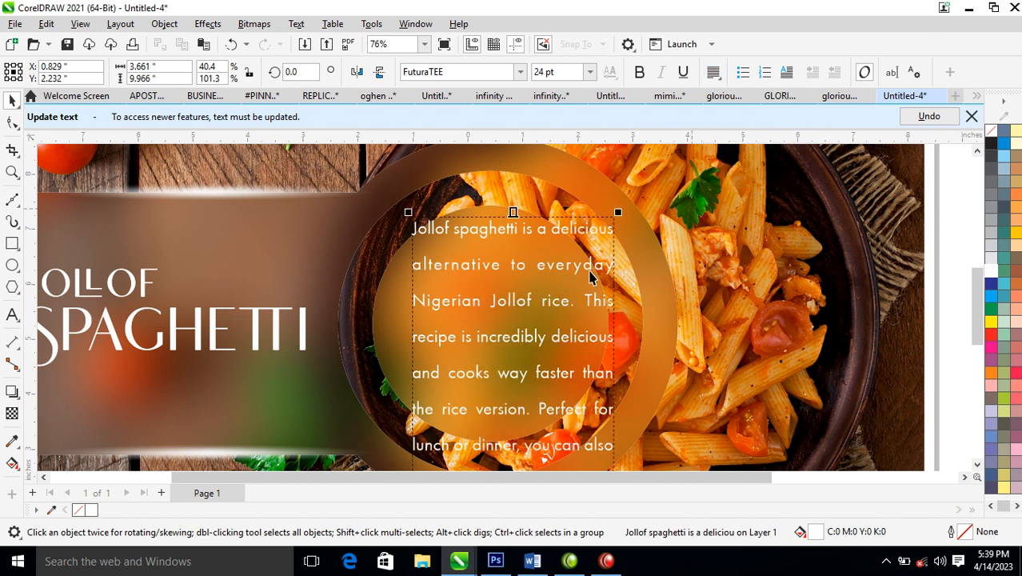
scroll(569, 360, down, 2)
scroll(564, 357, down, 5)
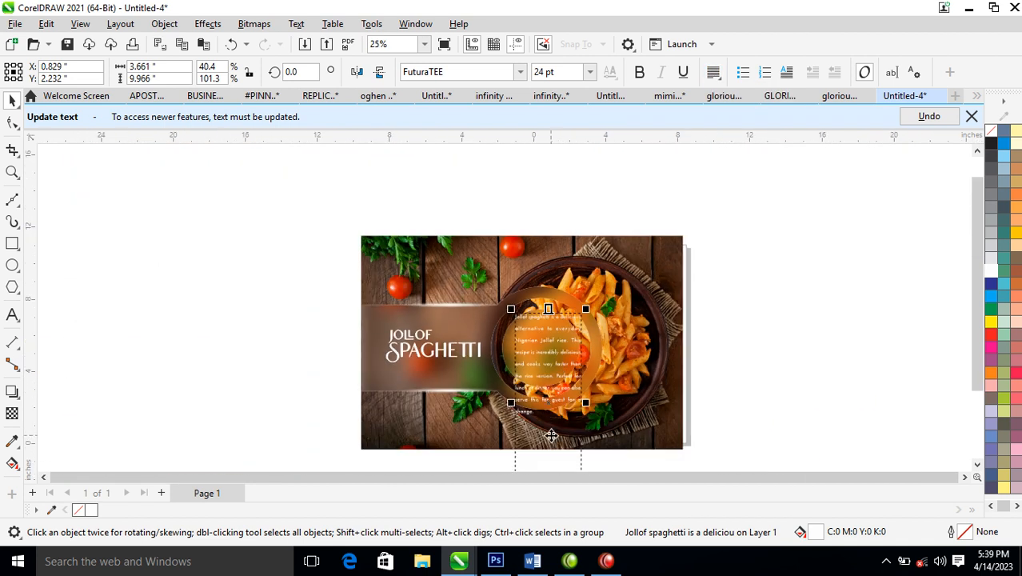
key(z)
drag(474, 289, 589, 412)
drag(489, 410, 508, 362)
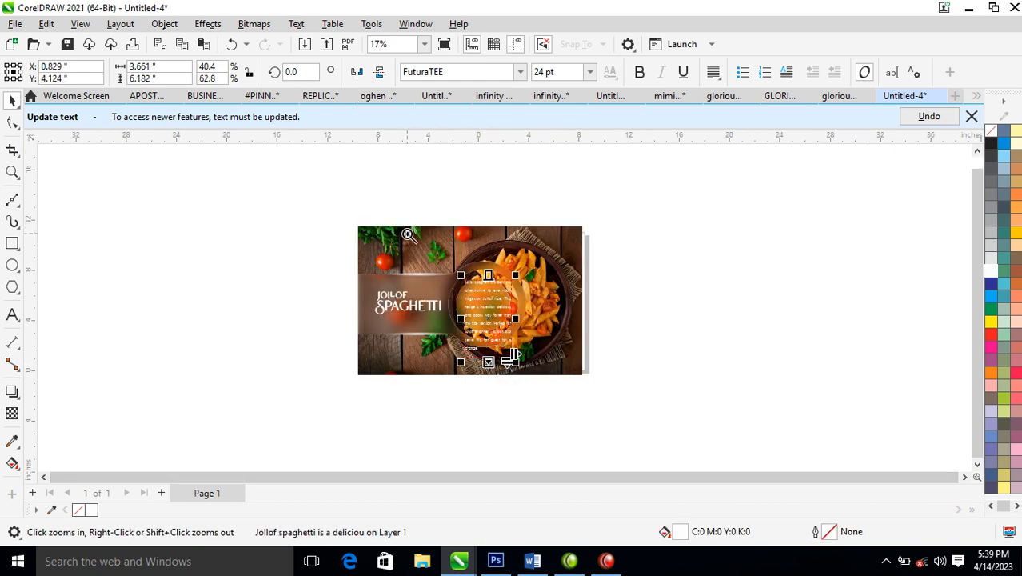
Step: Tighten the line spacing of the recipe text with the Shape tool until the paragraph nearly fits the inner circle
click(554, 383)
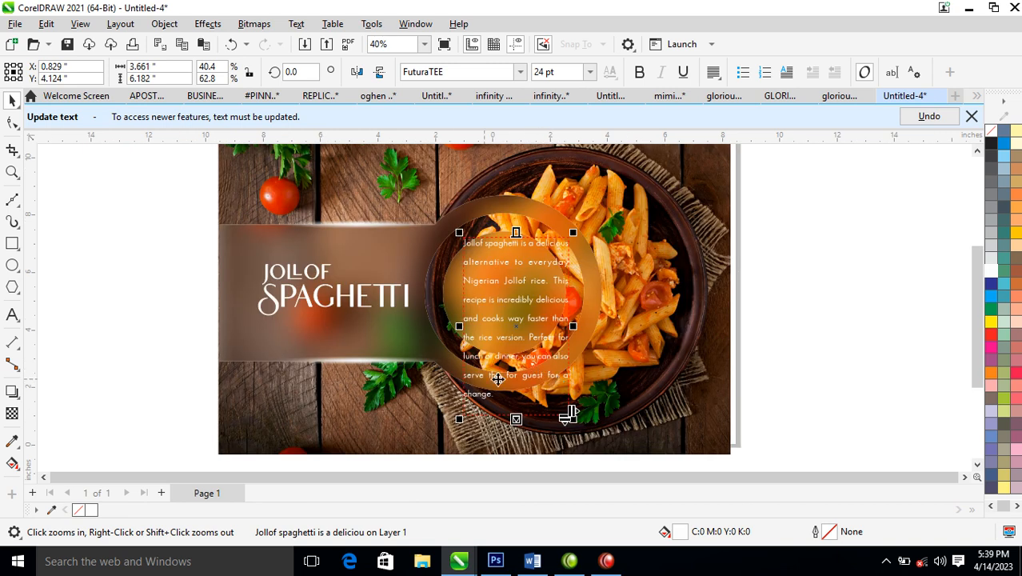
click(12, 121)
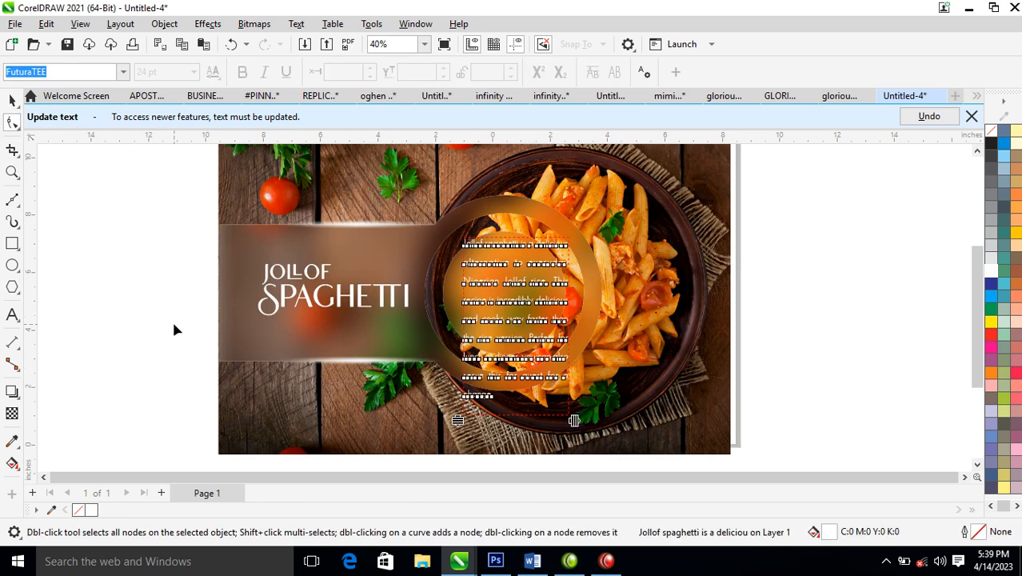
drag(457, 423, 460, 351)
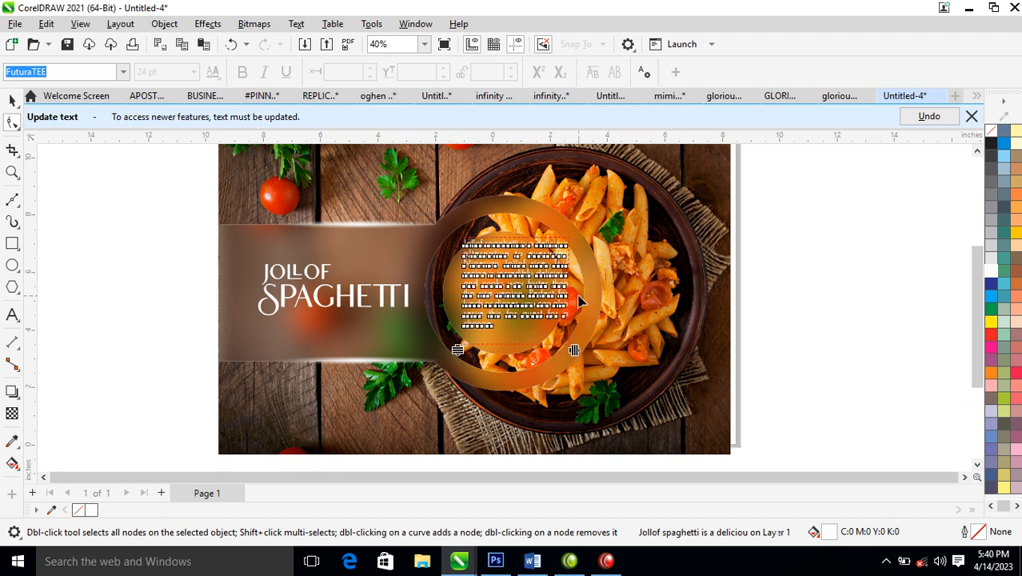
key(space)
Step: Set the recipe text to 12 pt and reduce its frame to about 2.96 in wide, starting lower in the inner circle
click(592, 72)
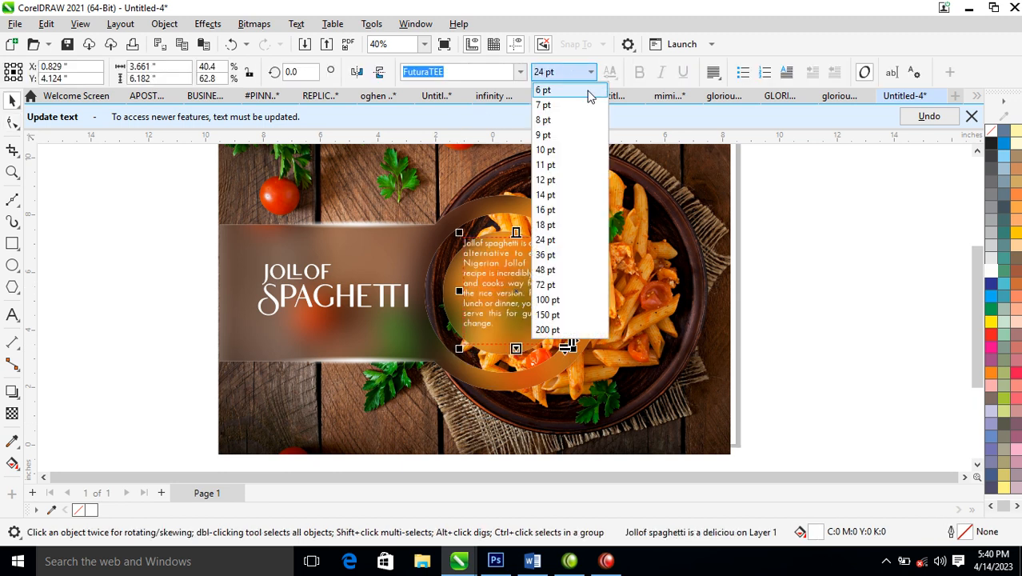
click(560, 184)
drag(536, 264, 535, 290)
drag(572, 319, 557, 322)
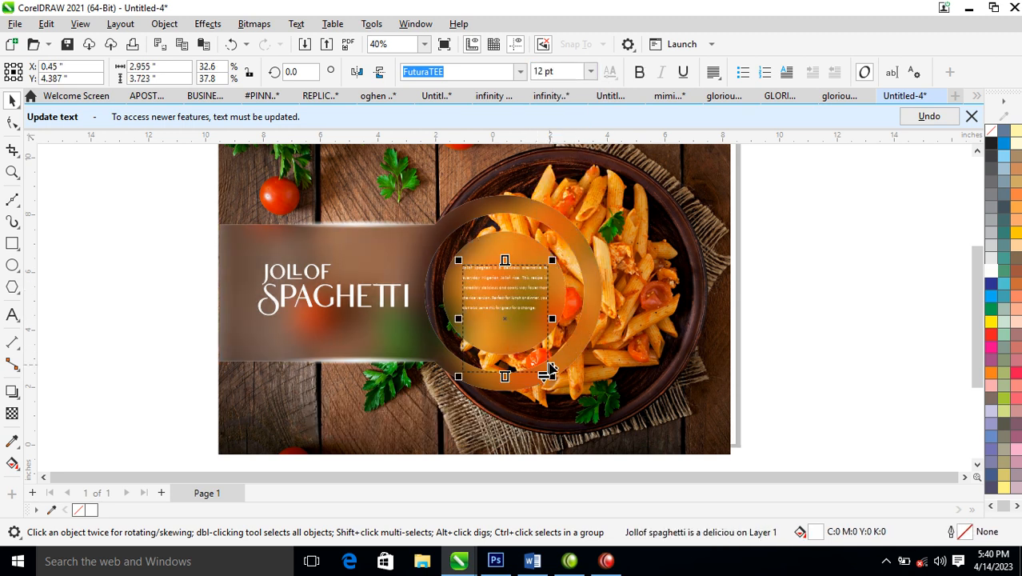
Step: Set the recipe text to 13 pt and shorten its frame to about 2.39 in high
drag(554, 72, 520, 74)
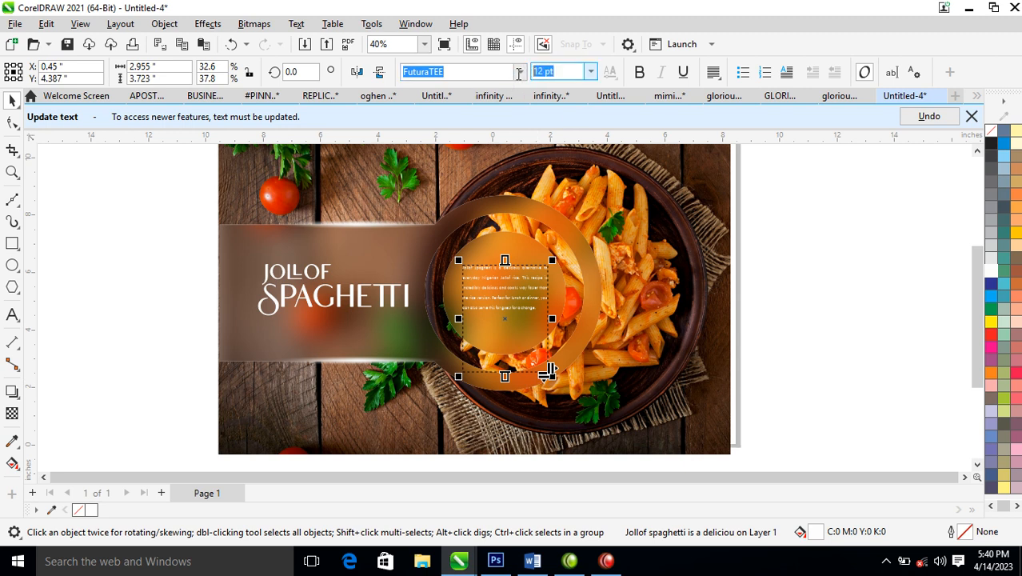
text(13)
key(Return)
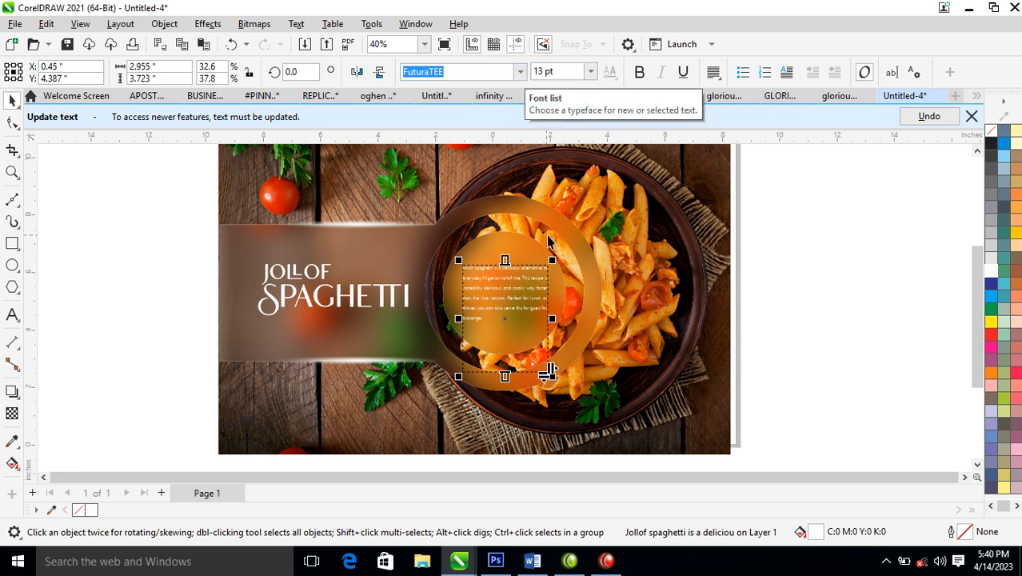
drag(504, 377, 506, 338)
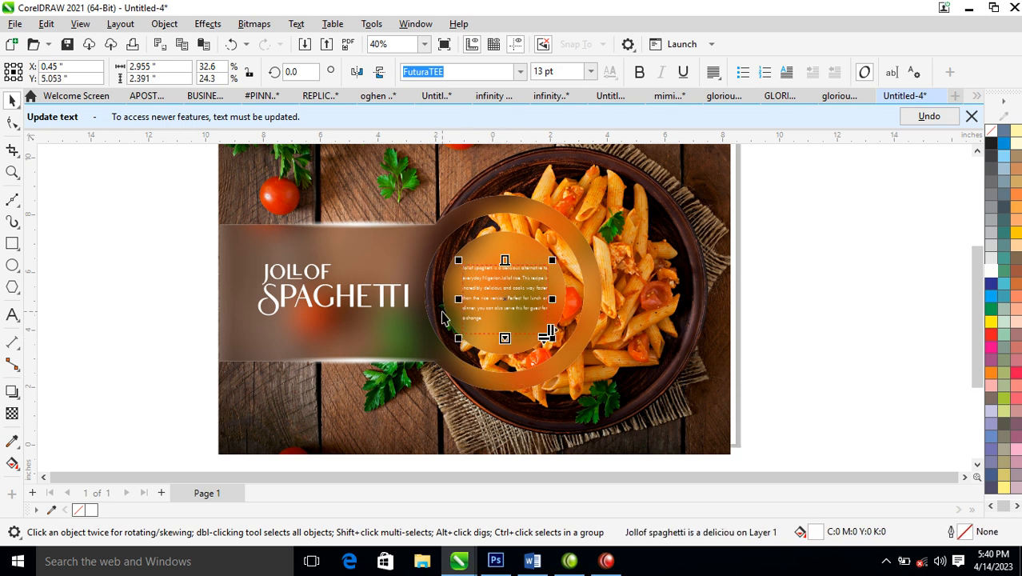
Step: Extend the recipe text frame upward to about 2.89 in high and set the text to 15 pt
key(z)
drag(253, 196, 631, 352)
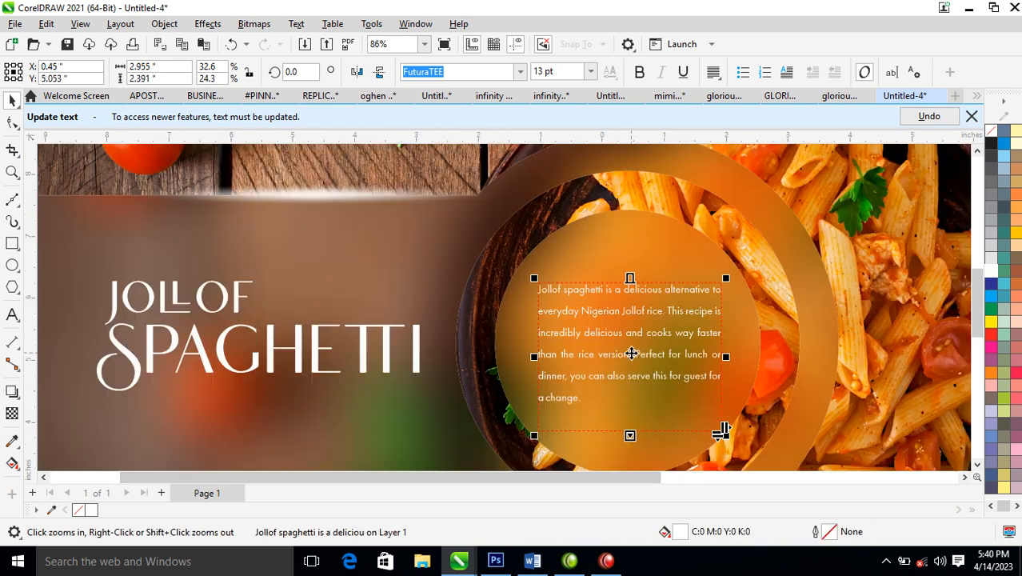
drag(631, 279, 630, 248)
click(556, 71)
text(15)
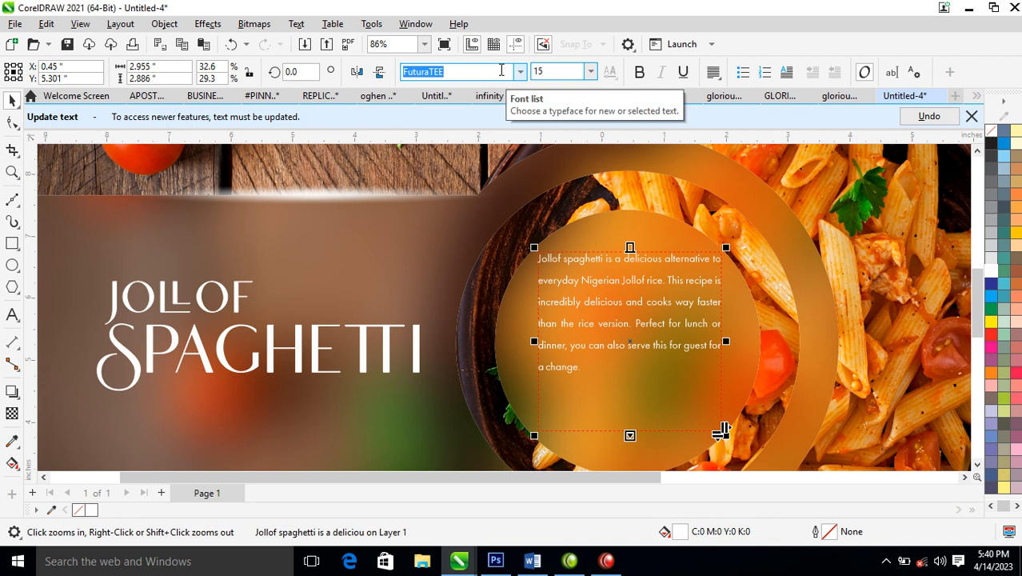
key(Return)
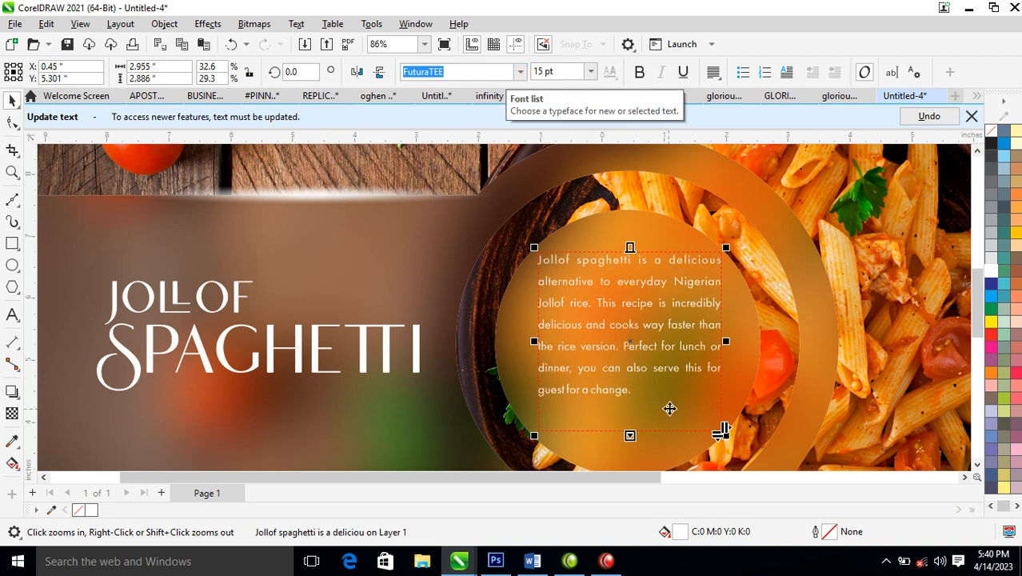
Step: Shift the recipe text down about 0.3 in to center it within the inner orange circle
double_click(642, 393)
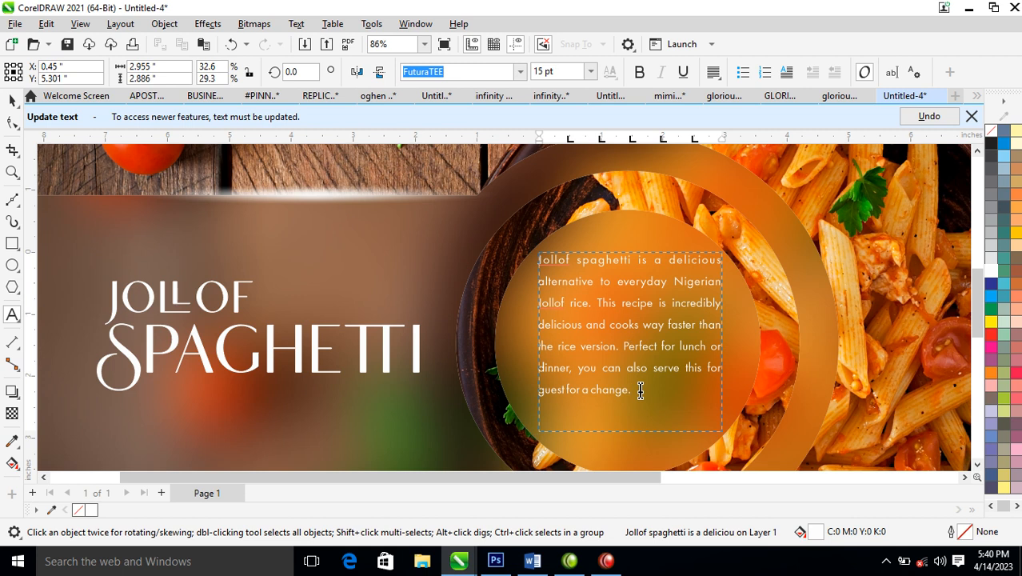
key(ctrl+space)
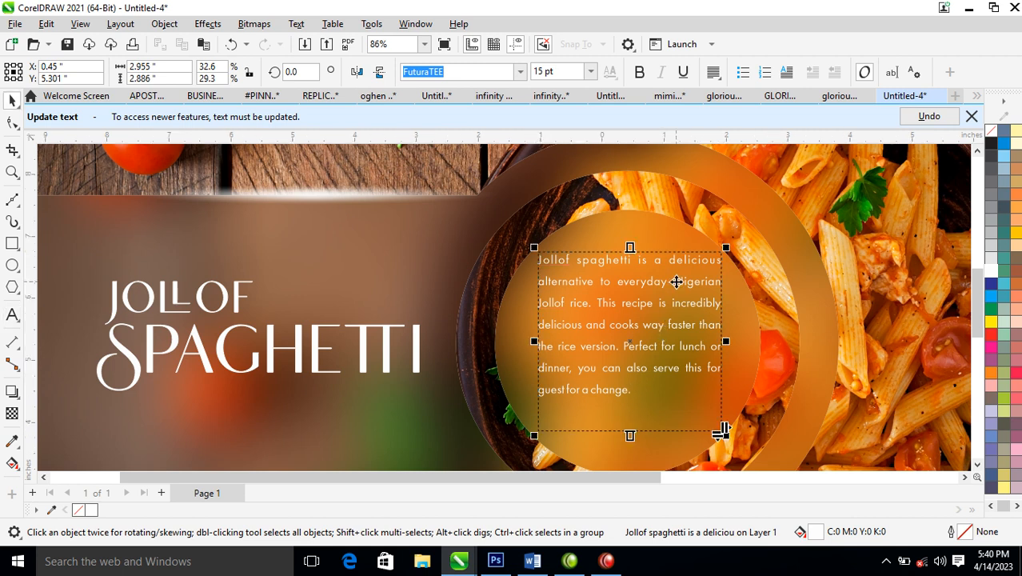
drag(692, 285, 691, 307)
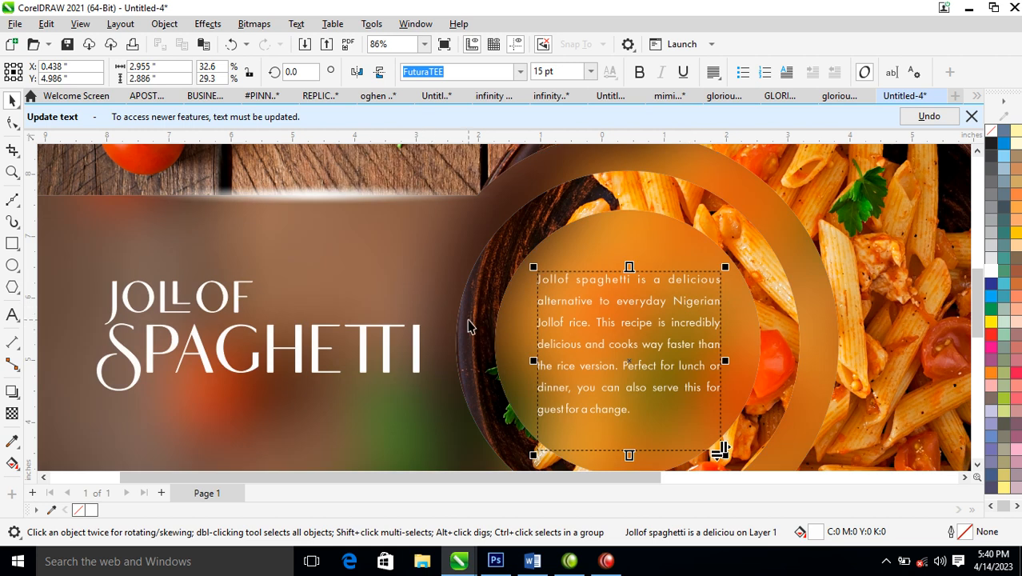
Step: Add a Multiply drop shadow to the frosted bar-and-ring shape, offset down and right, with opacity 90 and feather 15
scroll(470, 324, down, 3)
key(z)
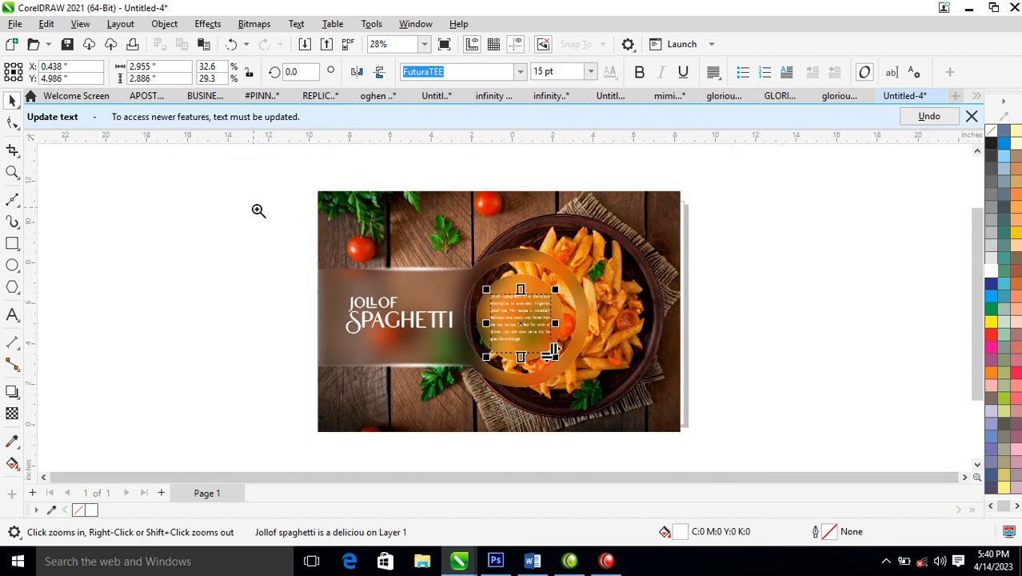
drag(259, 212, 665, 416)
click(672, 247)
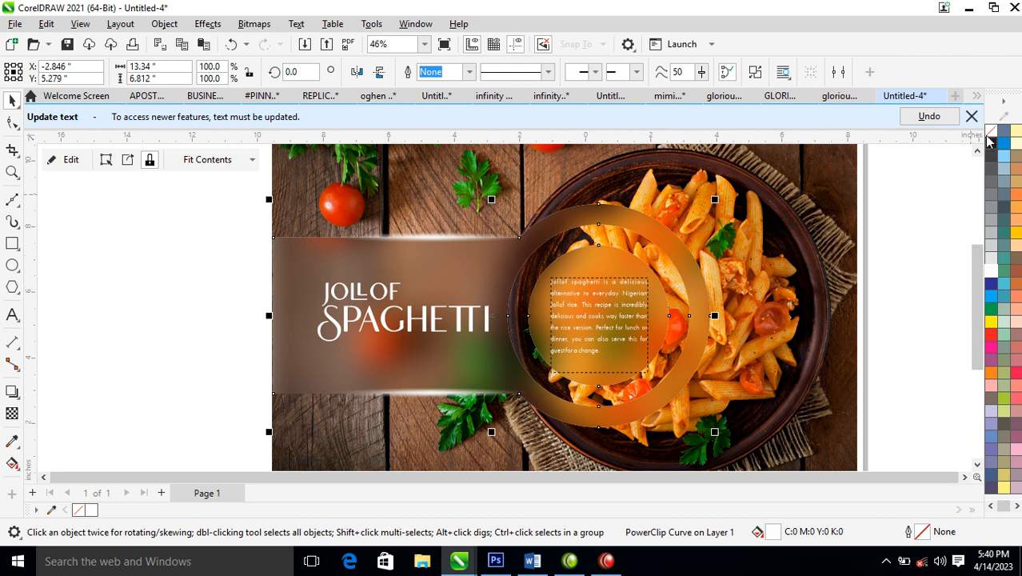
click(13, 393)
drag(490, 316, 560, 432)
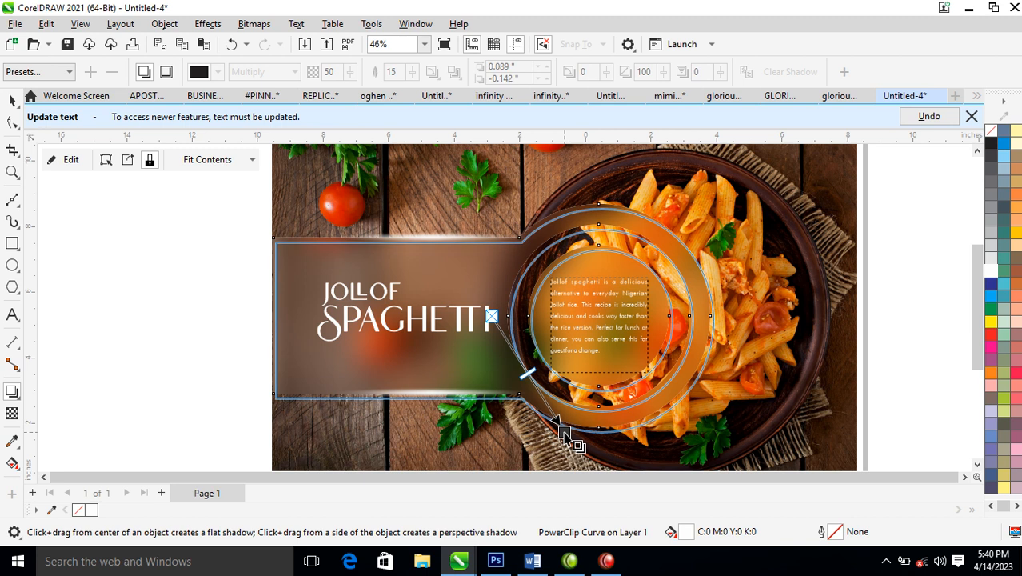
drag(562, 430, 561, 432)
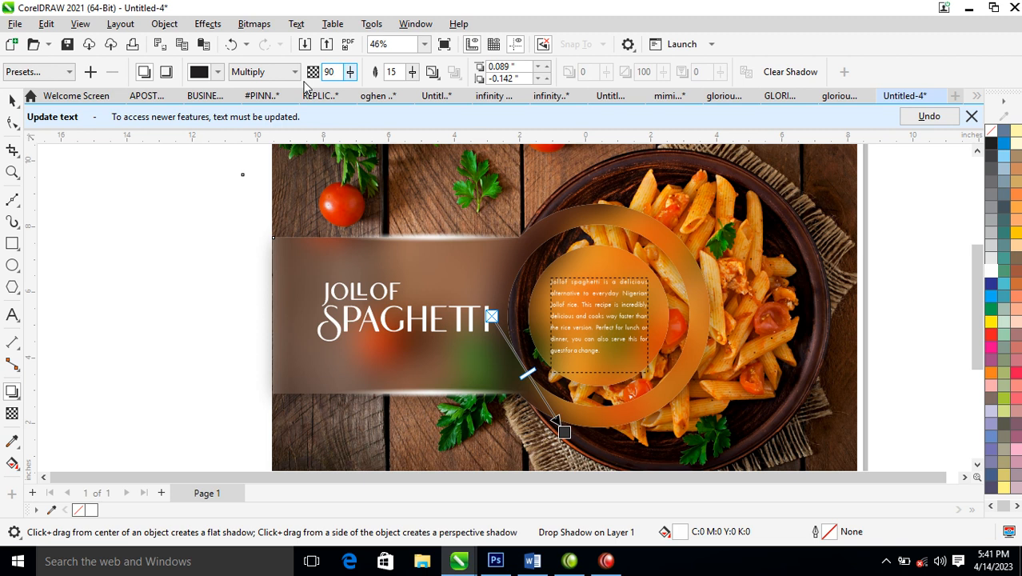
Step: Break the drop shadow apart from the frosted bar-and-ring shape so it is a separate object
key(Return)
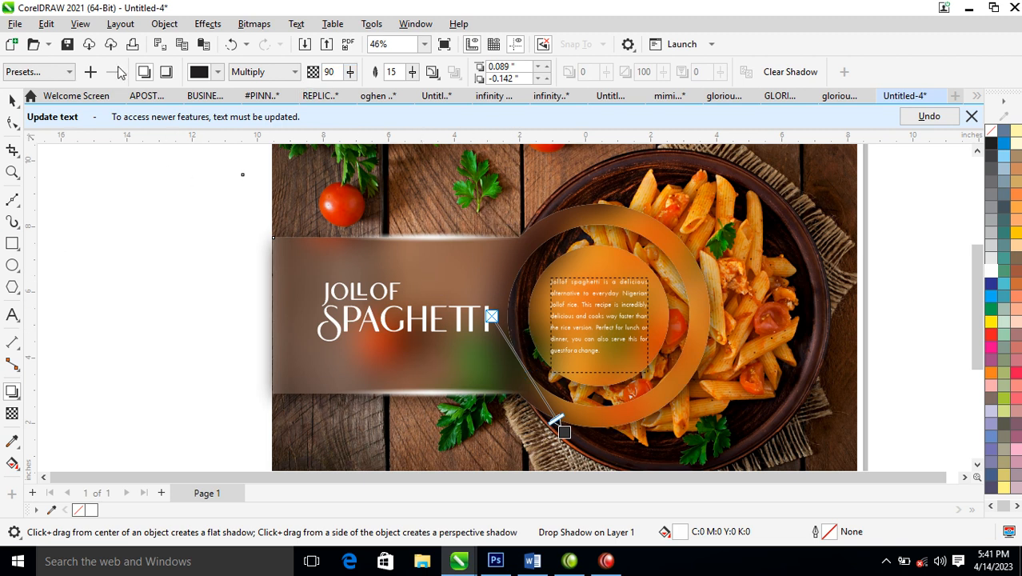
click(159, 25)
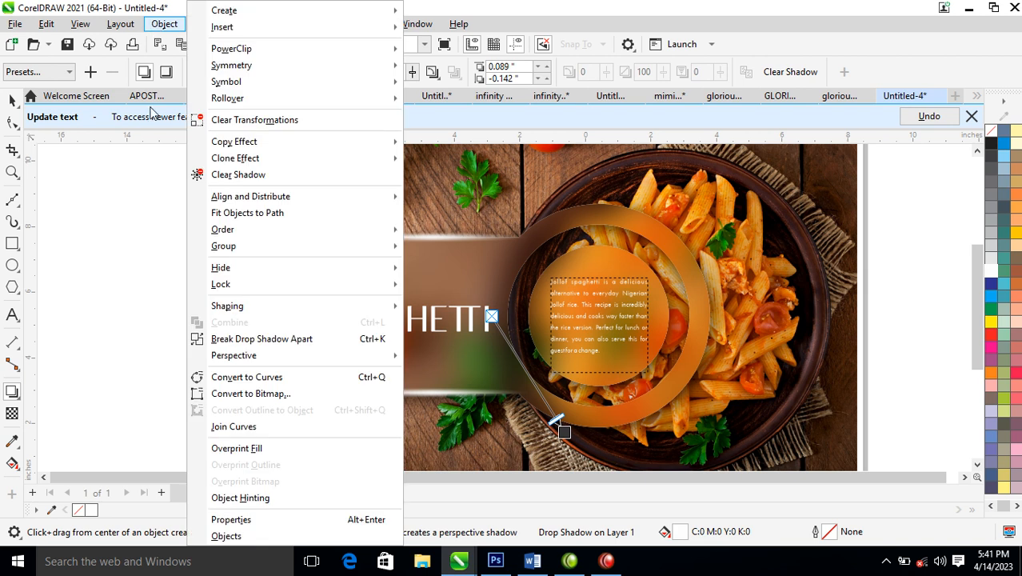
click(252, 339)
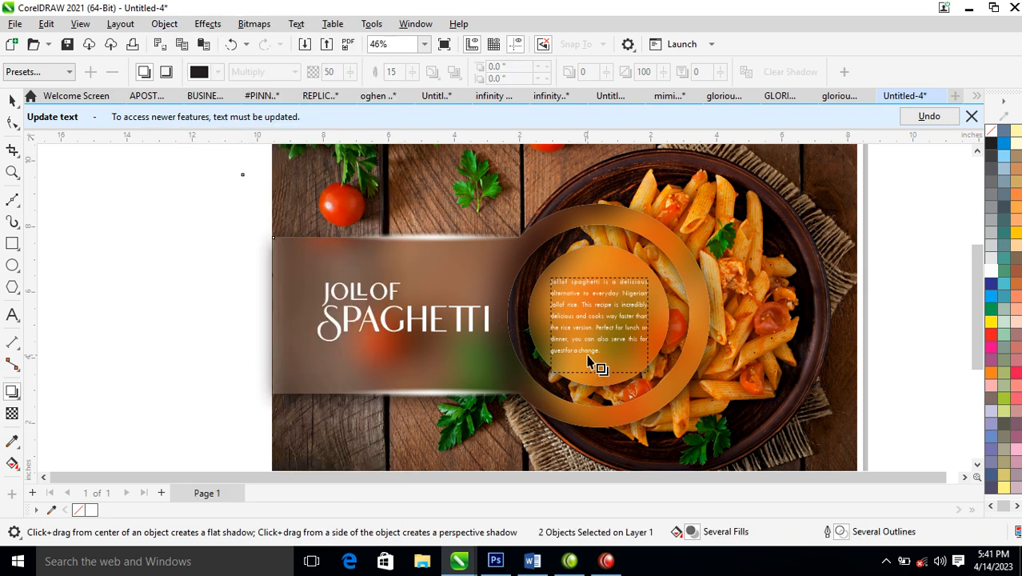
click(238, 312)
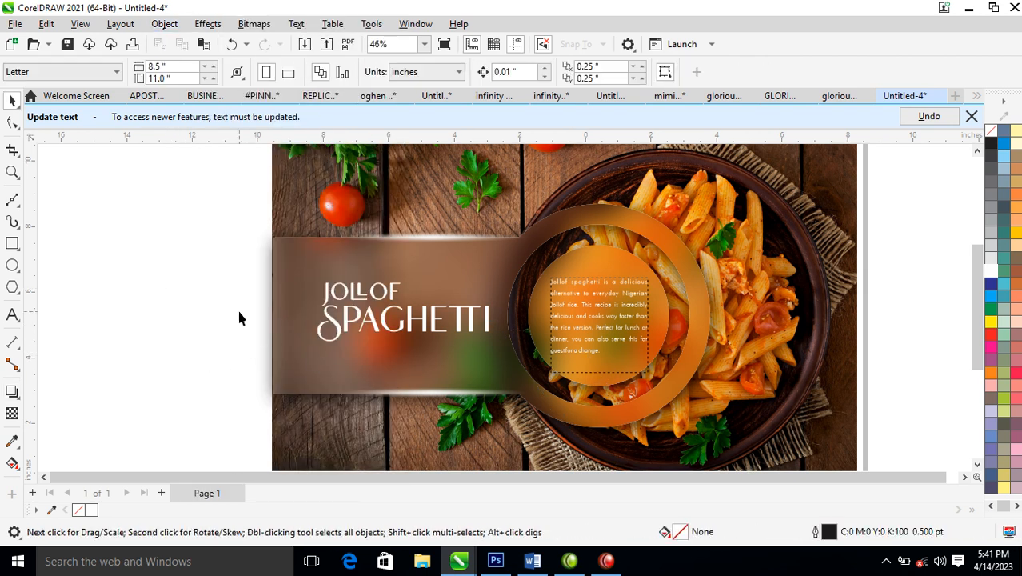
Step: Move the white glow highlights off the upper and lower edges of the frosted bar and remove them from the design
click(464, 234)
drag(464, 234, 450, 334)
click(449, 404)
drag(534, 334, 476, 336)
drag(395, 337, 457, 339)
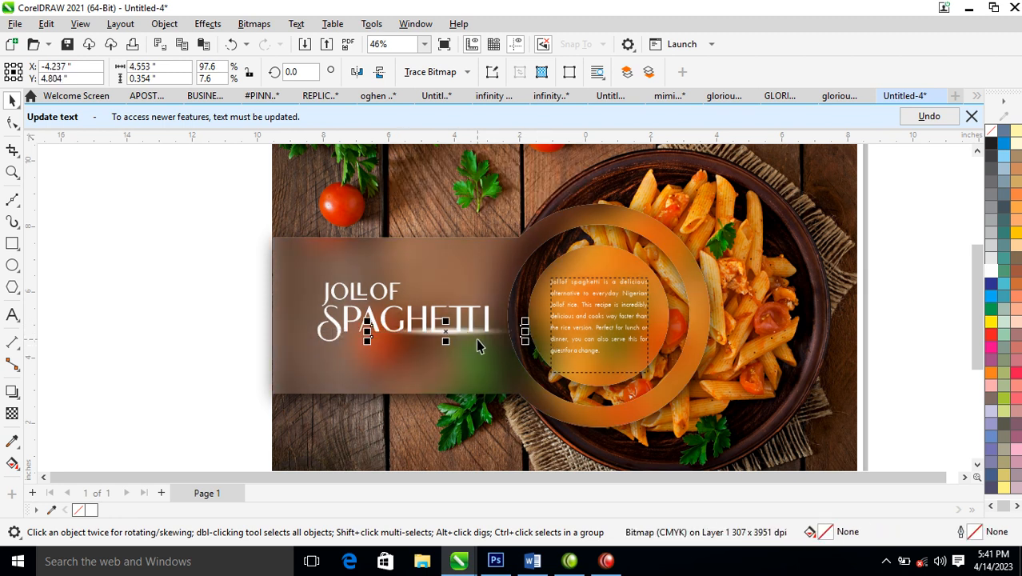
key(Escape)
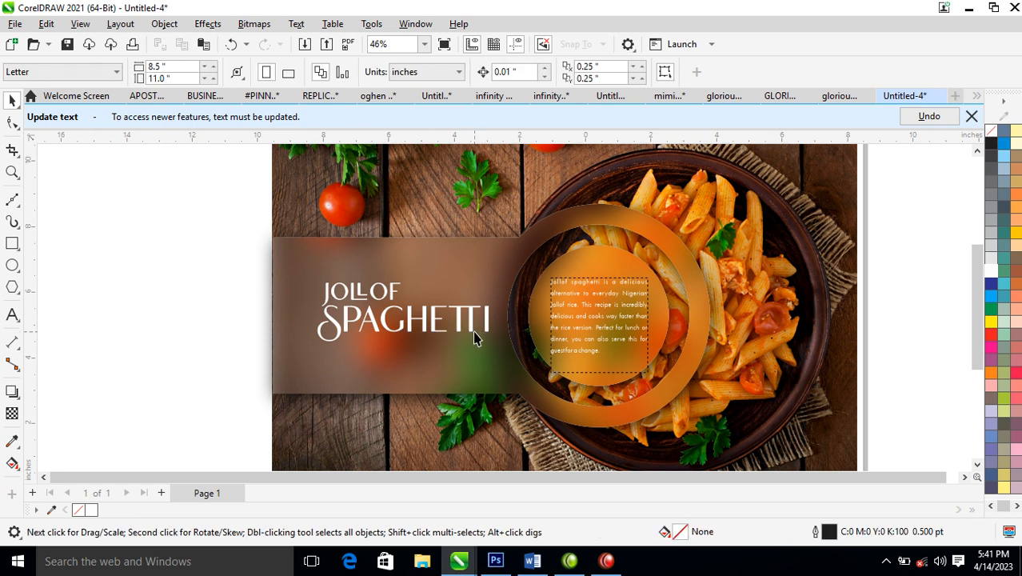
scroll(473, 326, down, 2)
key(z)
drag(331, 189, 736, 422)
key(space)
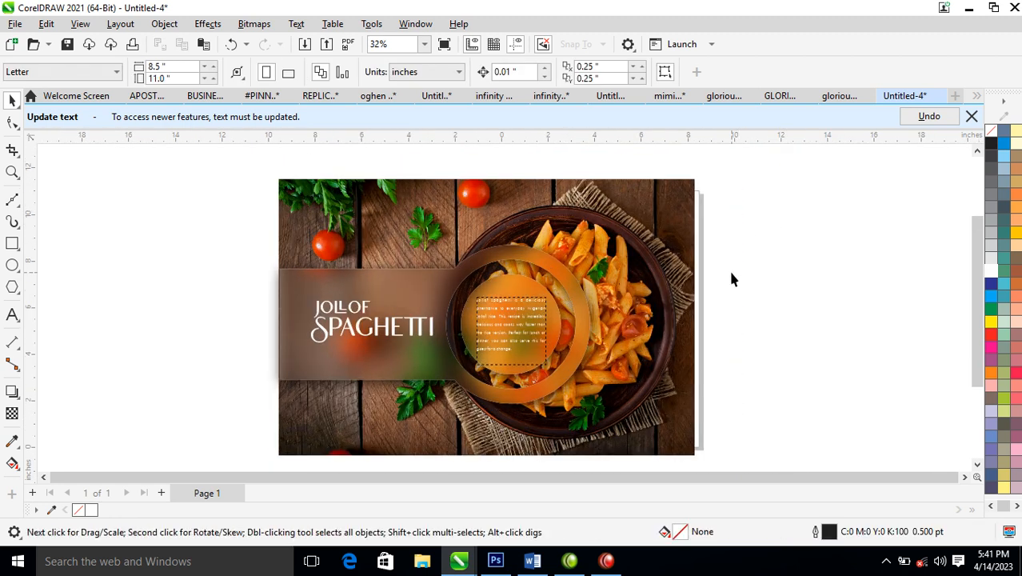